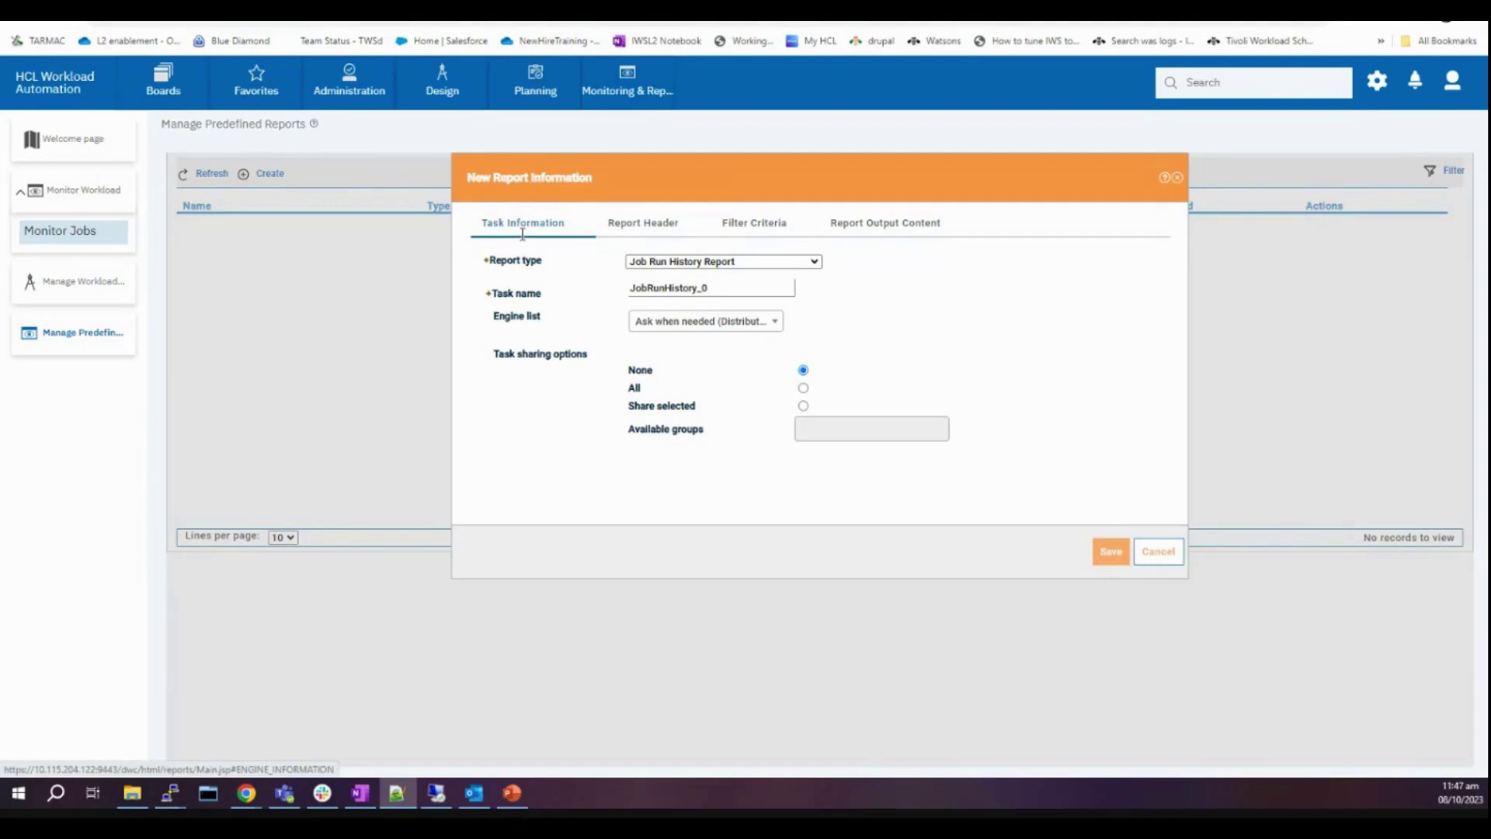
# - Keep Job Run History Report as the report type for the new task JobRunHistory_0
pyautogui.click(693, 263)
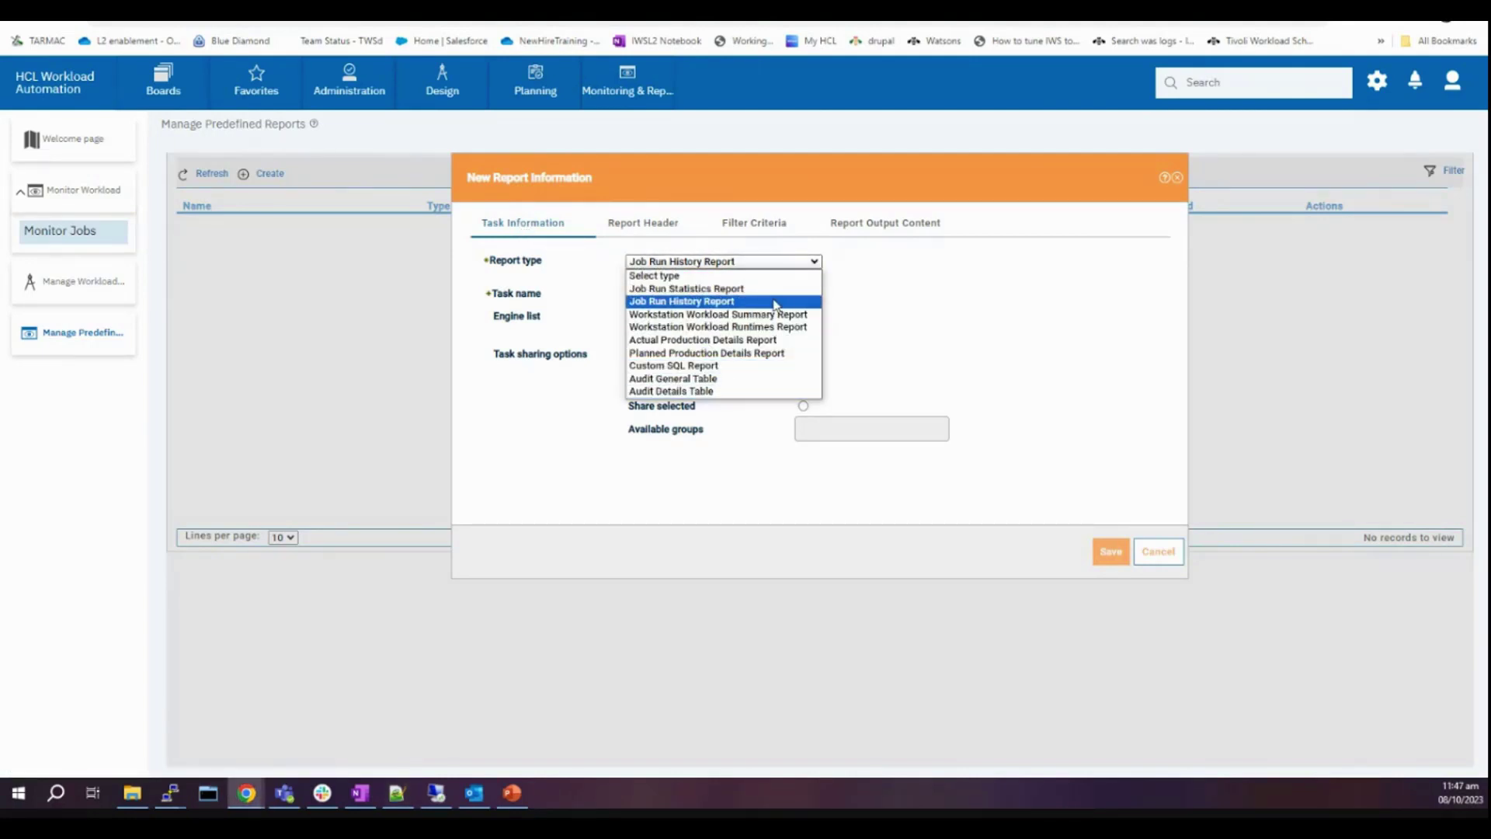
pyautogui.click(946, 323)
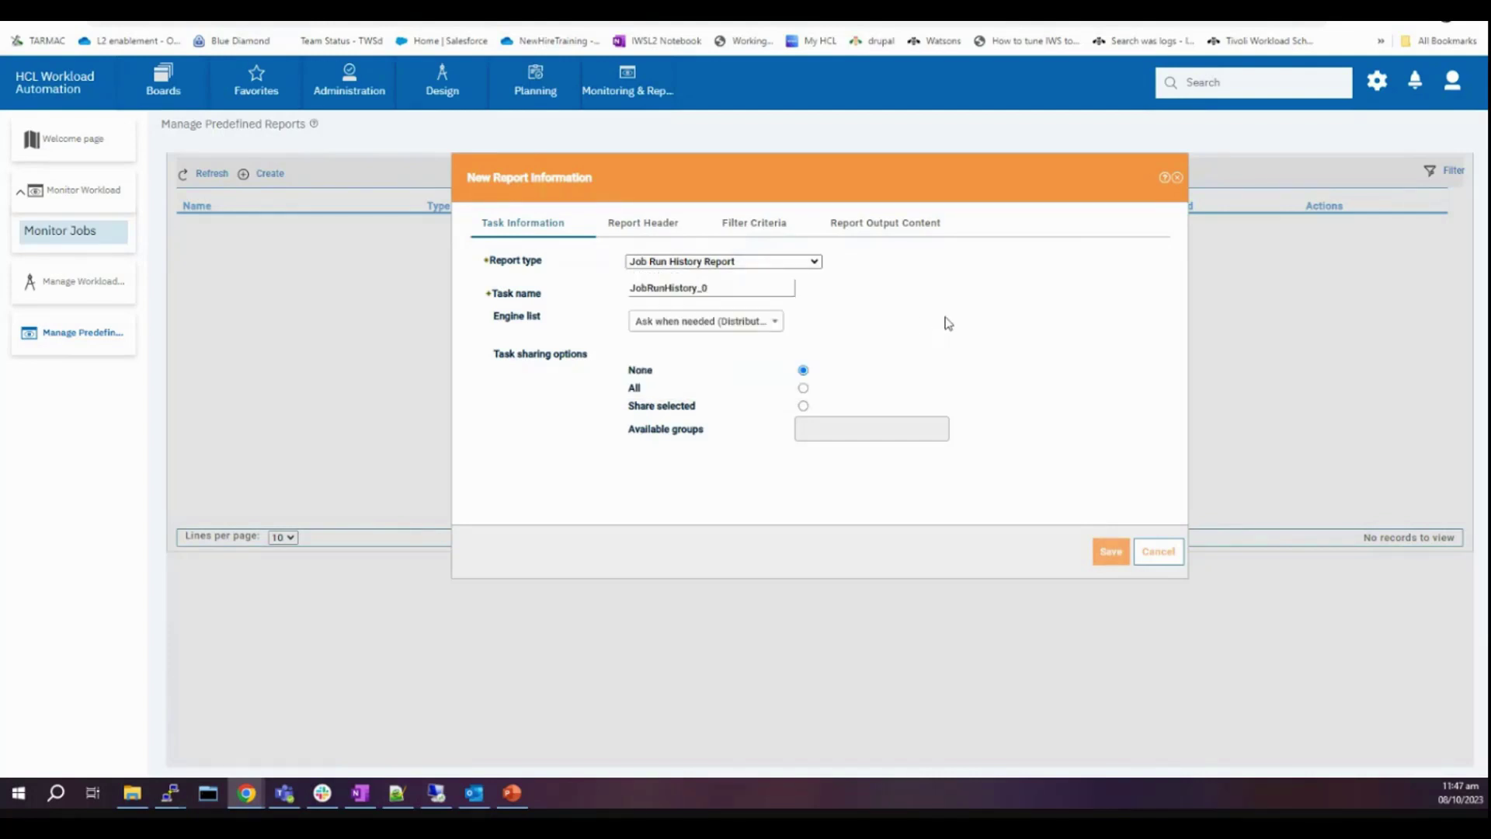
# - Enter 100000 as the HTML output limit, save, and select the 'maximum limit is 10000' error
pyautogui.click(890, 225)
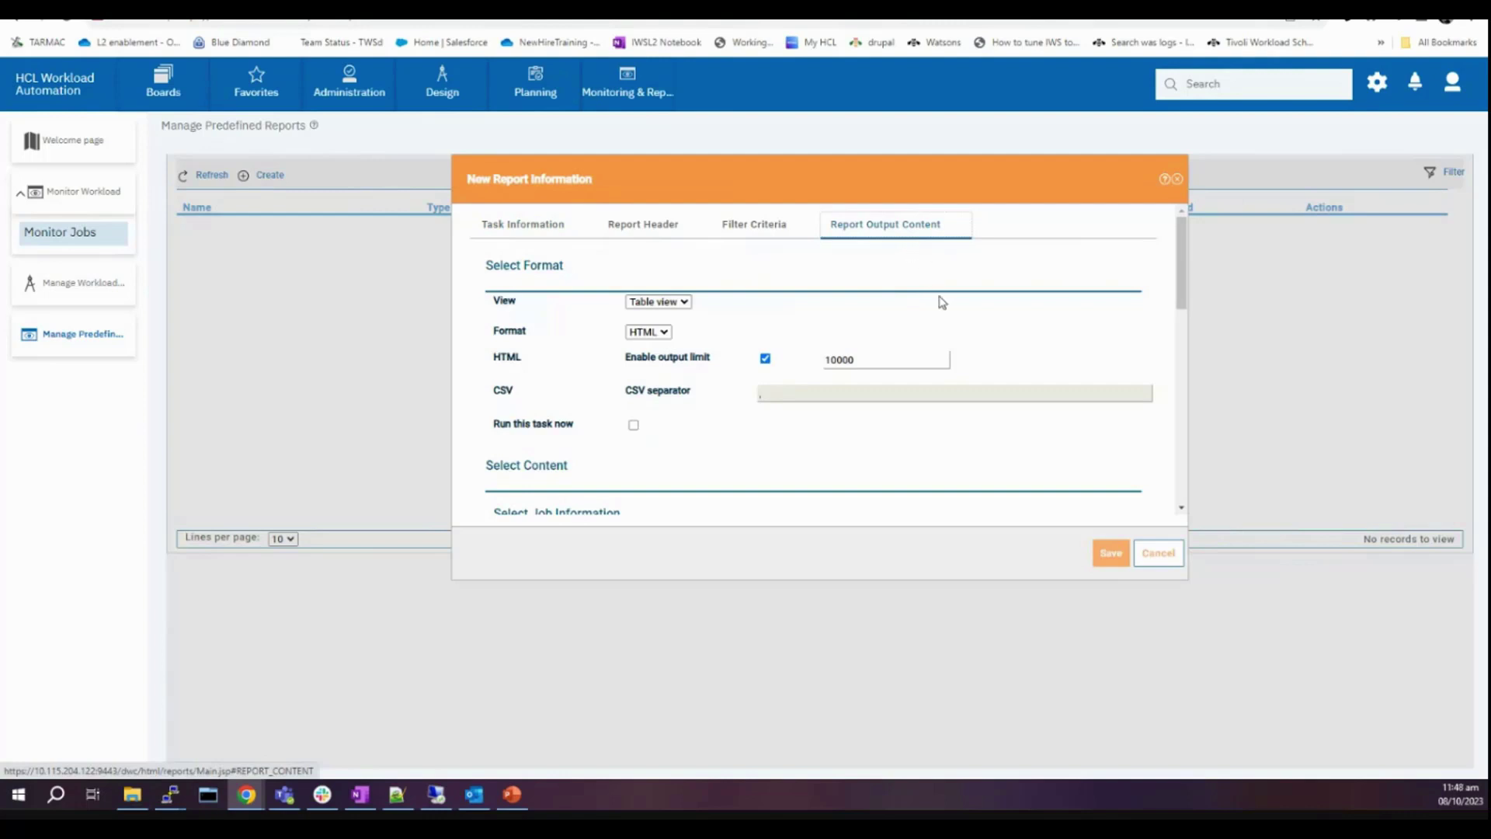
pyautogui.click(876, 362)
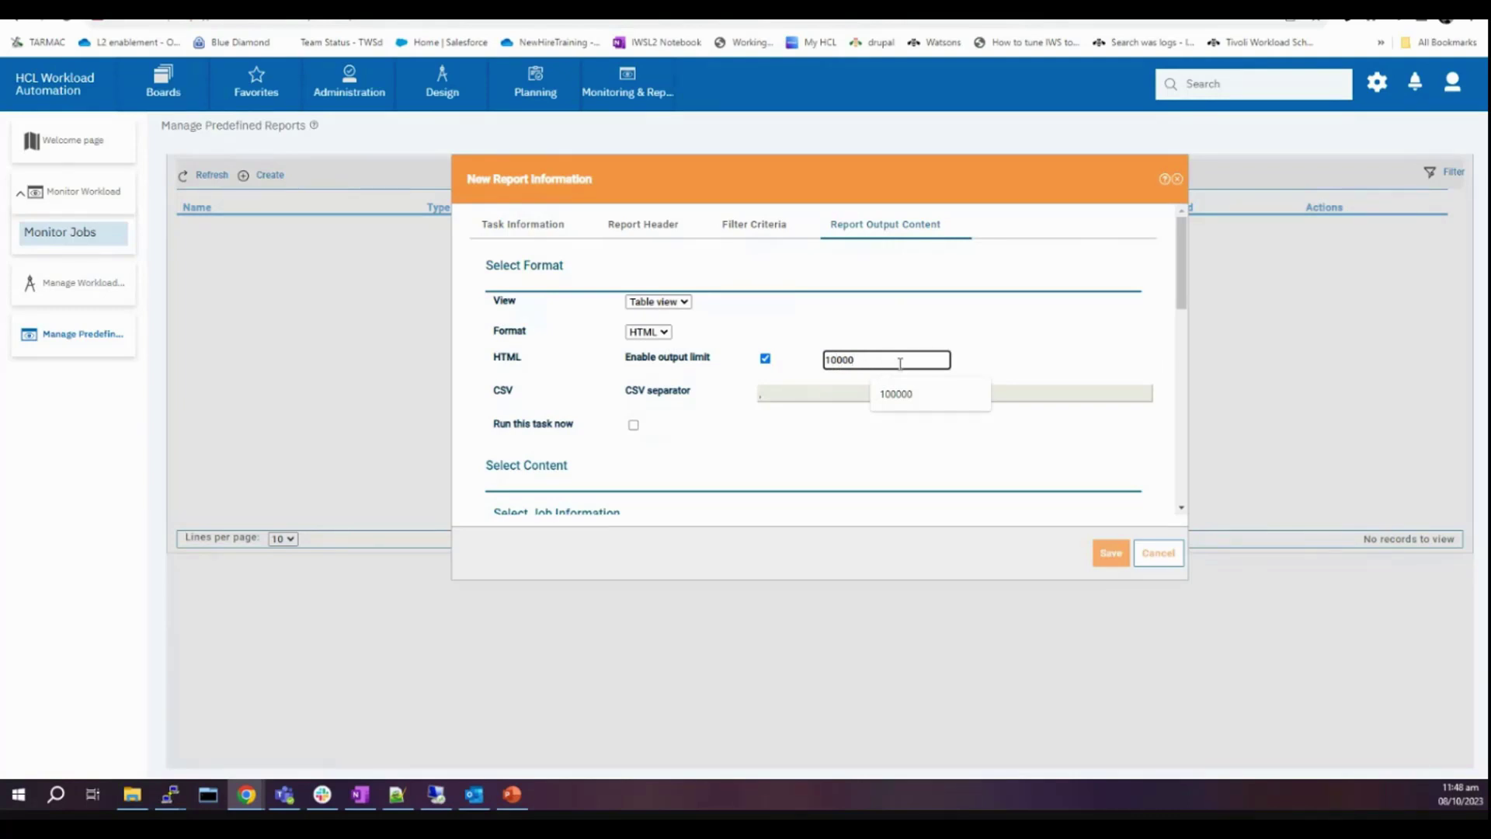
pyautogui.write('0')
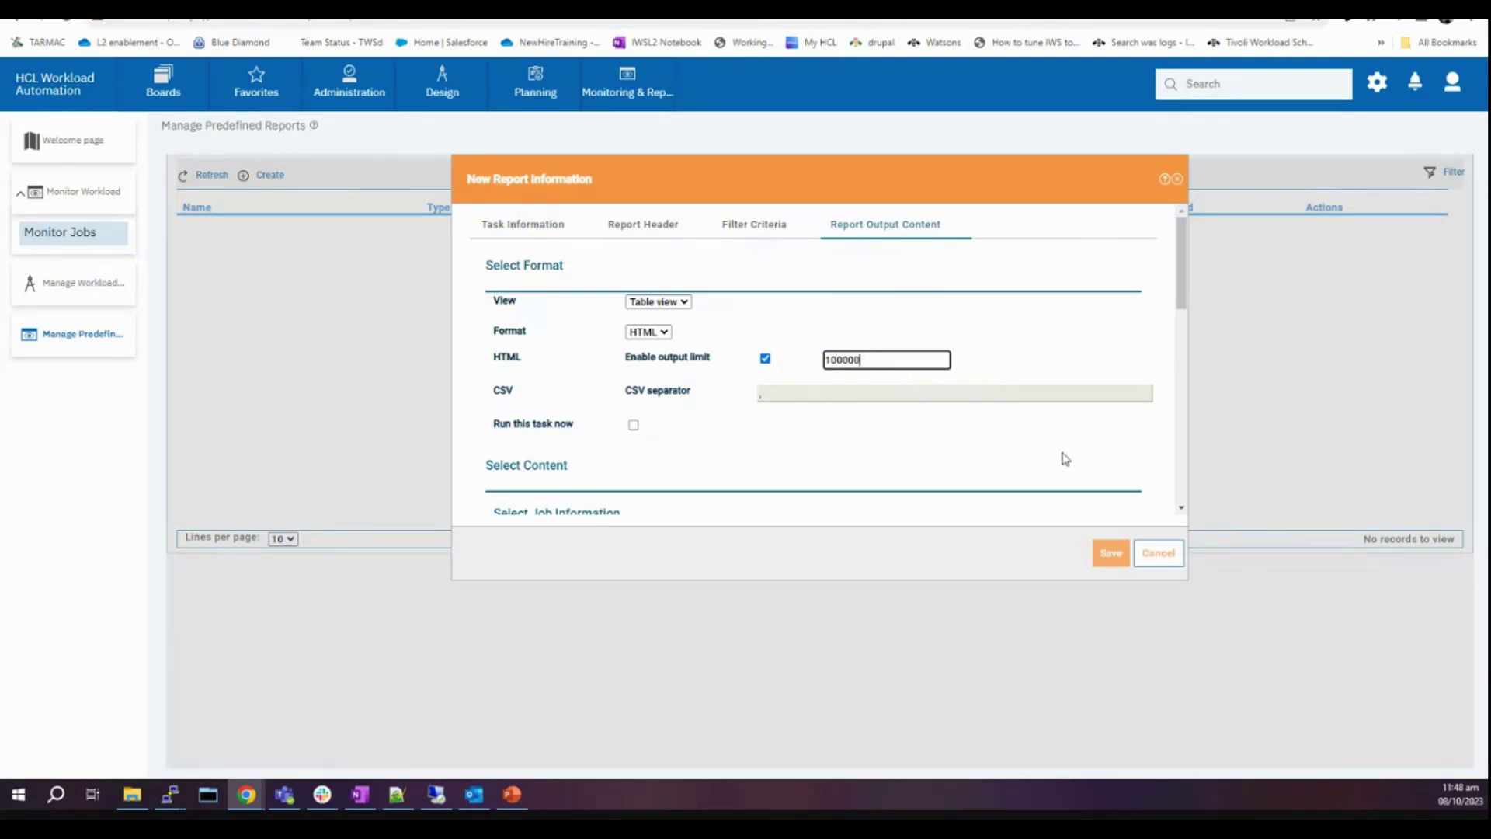
pyautogui.click(1111, 555)
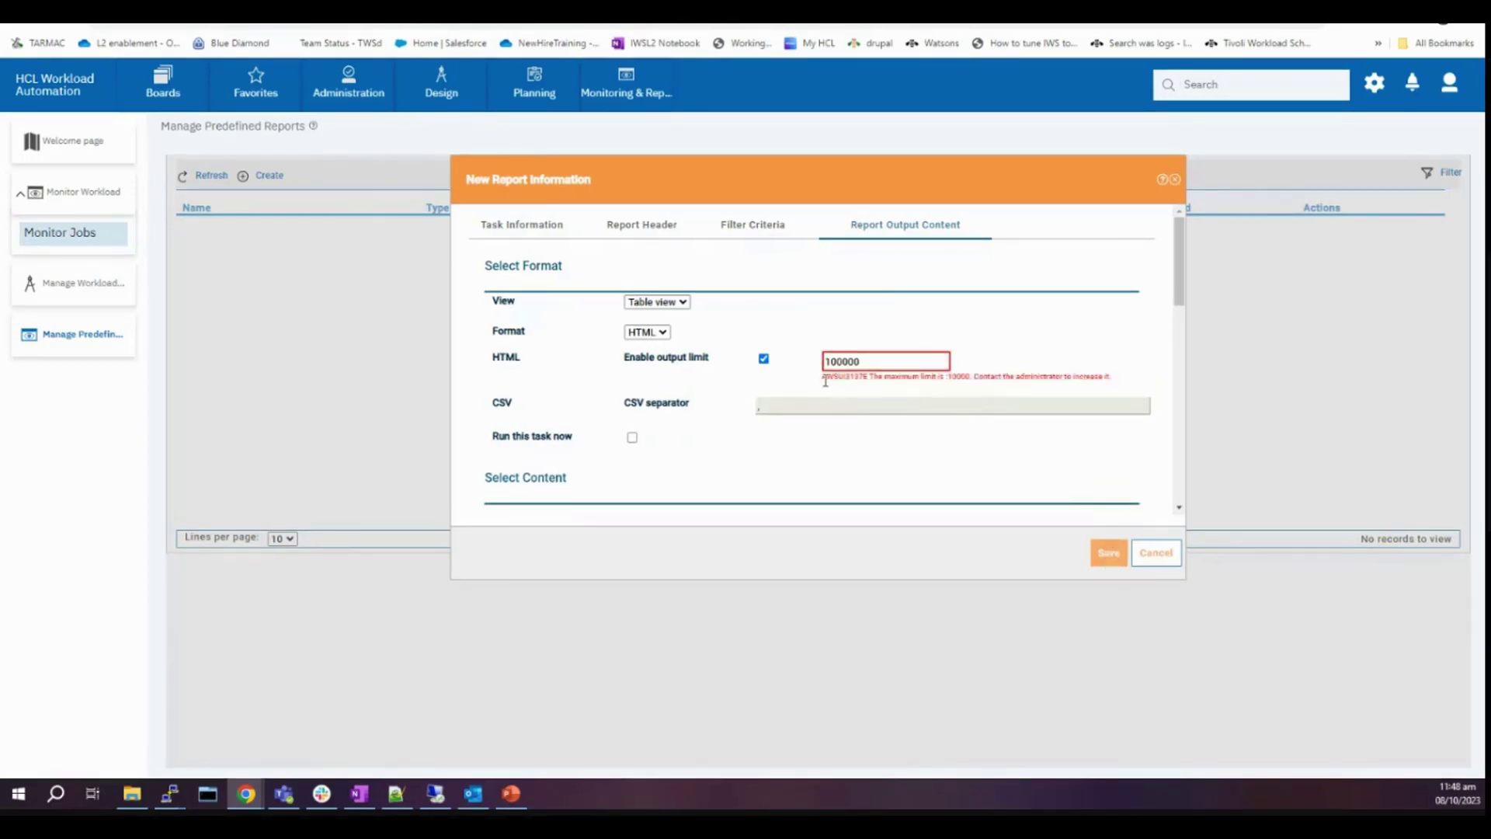
pyautogui.moveTo(826, 381); pyautogui.dragTo(1105, 420)
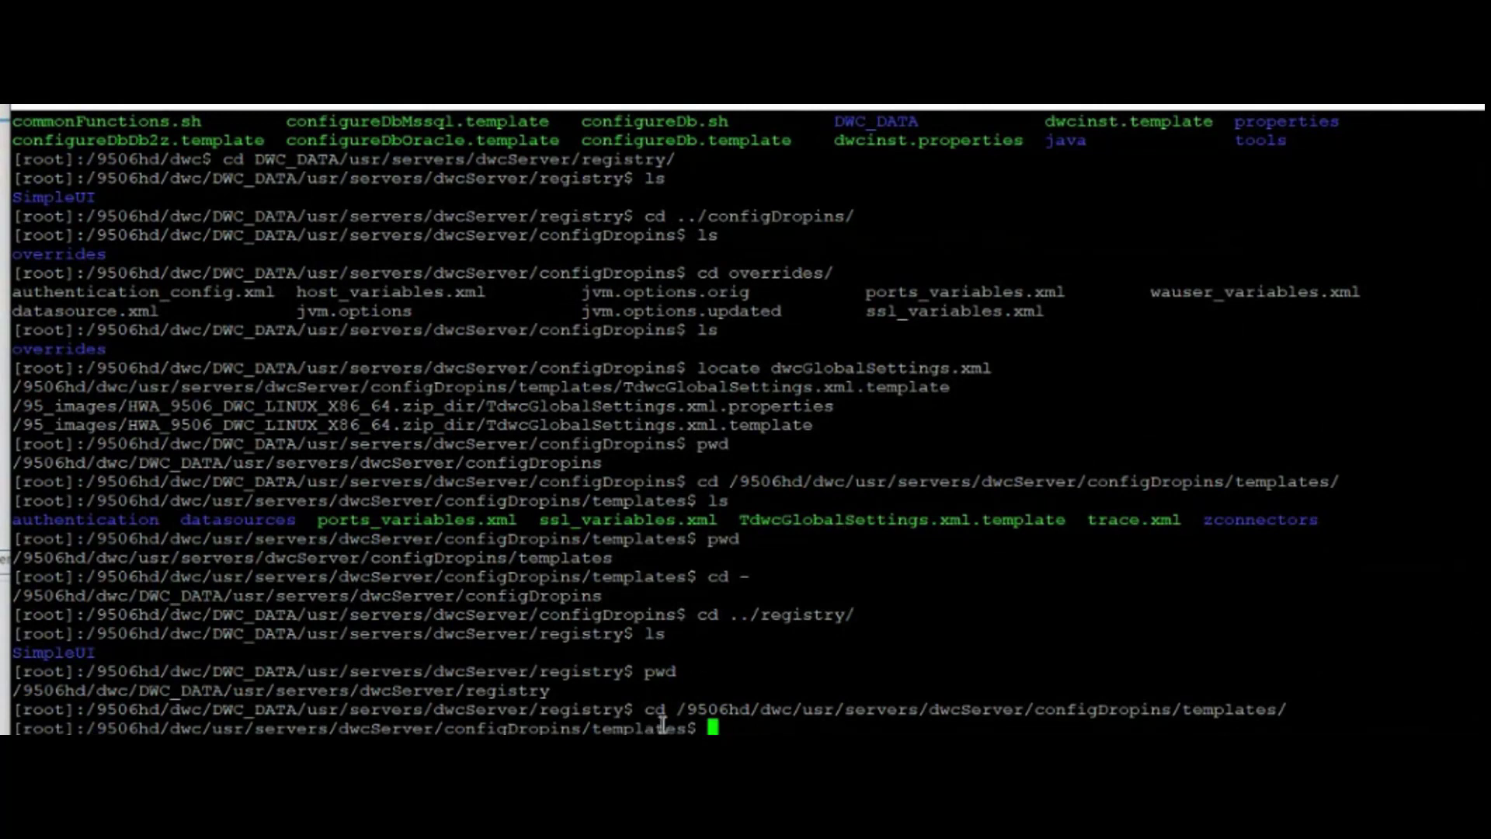
# - List the templates directory contents with ls -lrt
pyautogui.moveTo(699, 729); pyautogui.dragTo(21, 727)
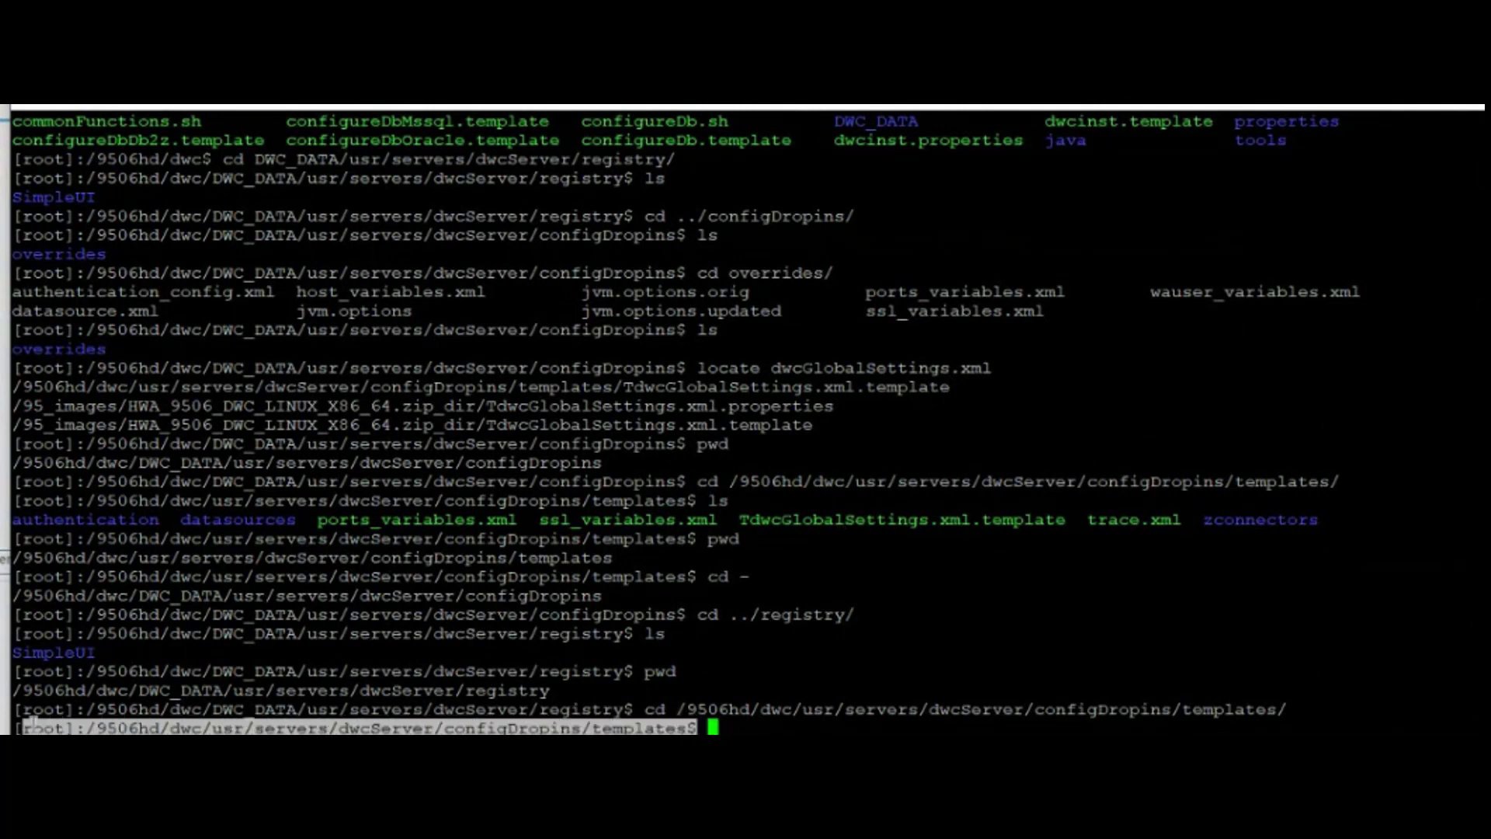
pyautogui.click(881, 727)
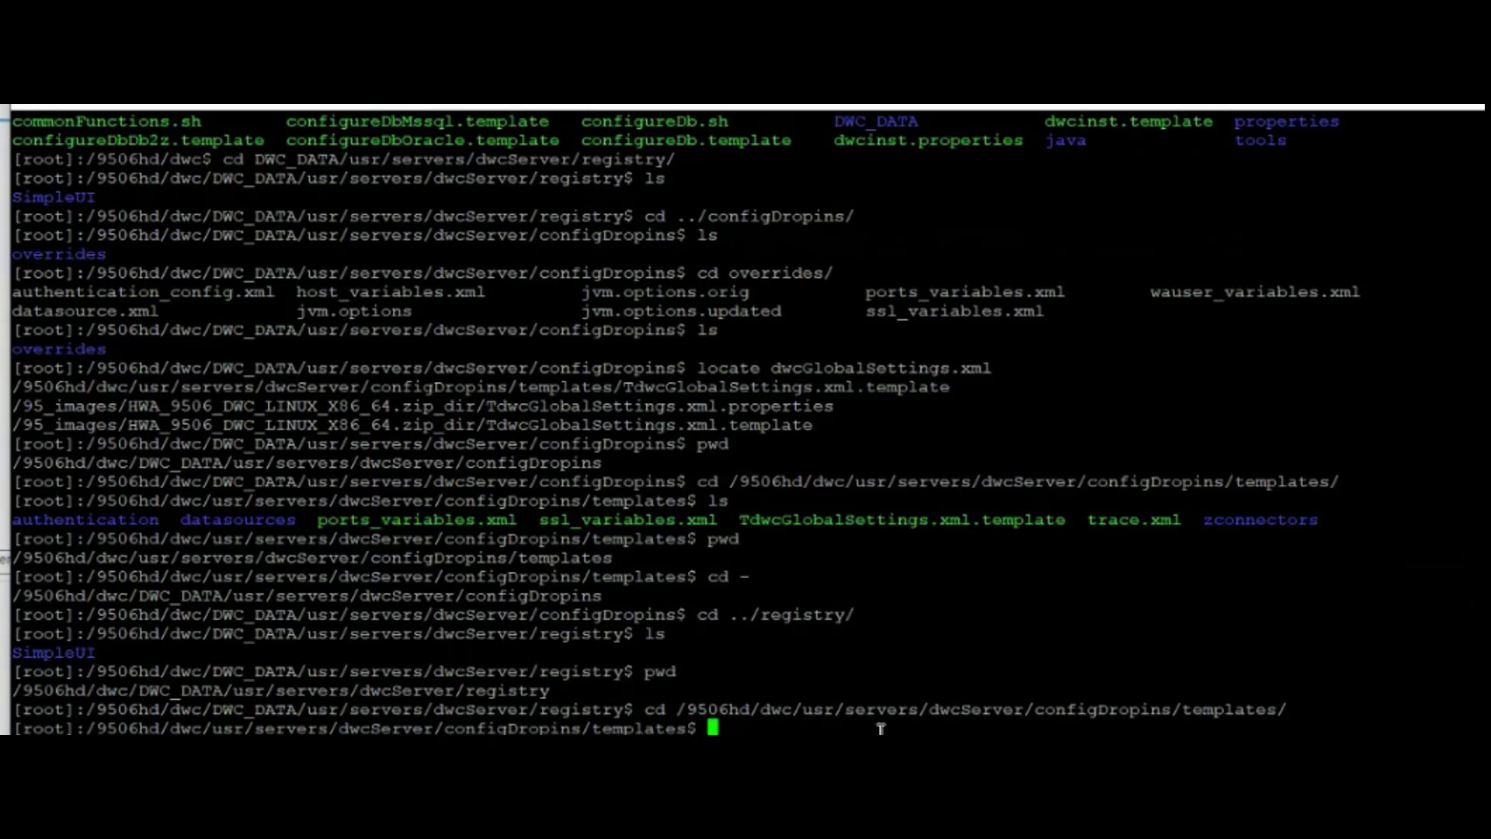
pyautogui.write('ls -lrt')
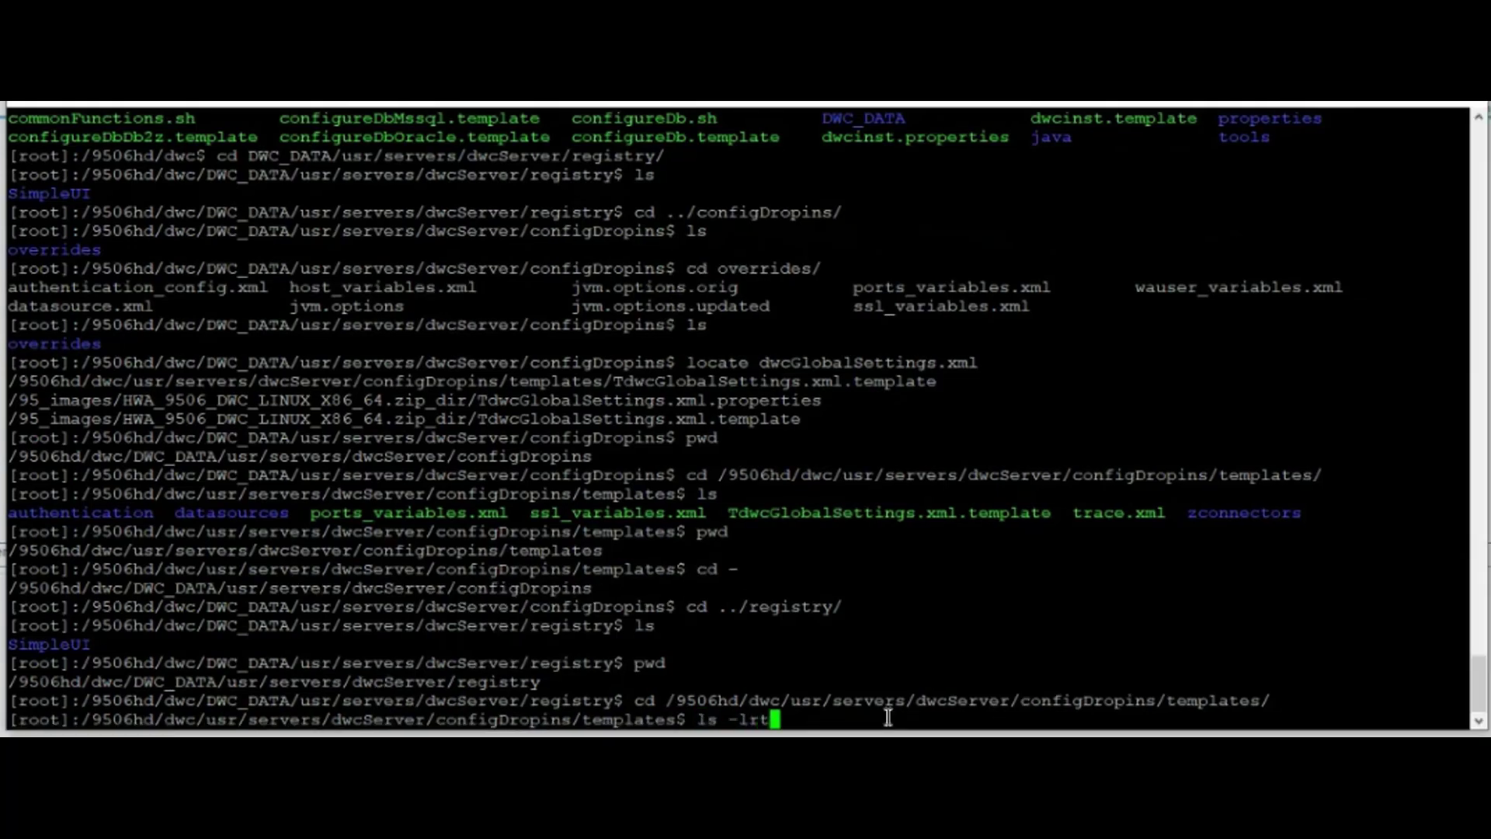
pyautogui.press('Return')
# - Copy TdwcGlobalSettings.xml.template into /9506hd/dwc/DWC_DATA/usr/servers/dwcServer/registry
pyautogui.write('cp')
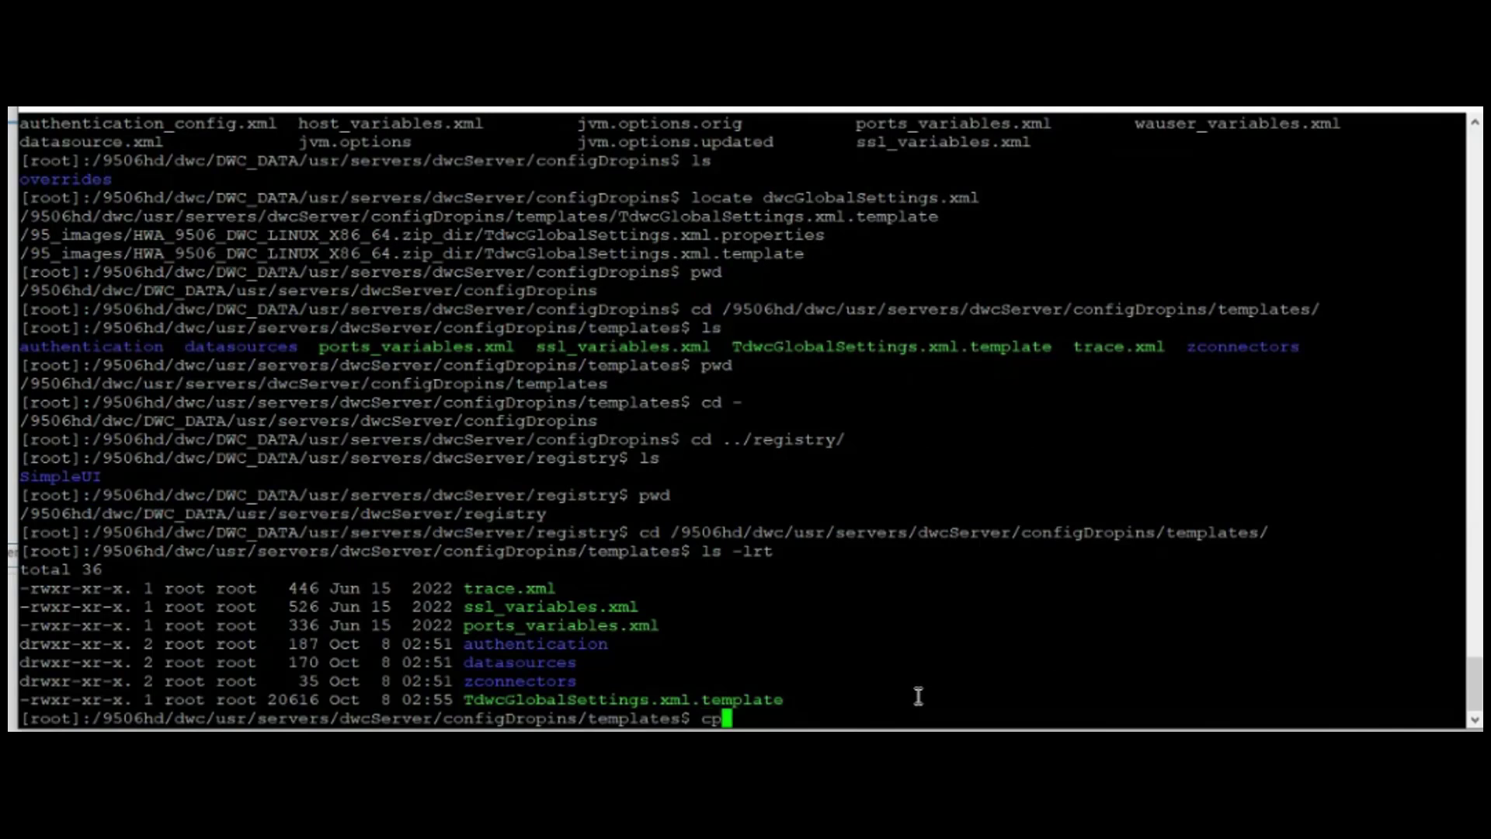
pyautogui.doubleClick(750, 699)
pyautogui.hotkey('ctrl', 'c')
pyautogui.click(1012, 712)
pyautogui.rightClick(1015, 699)
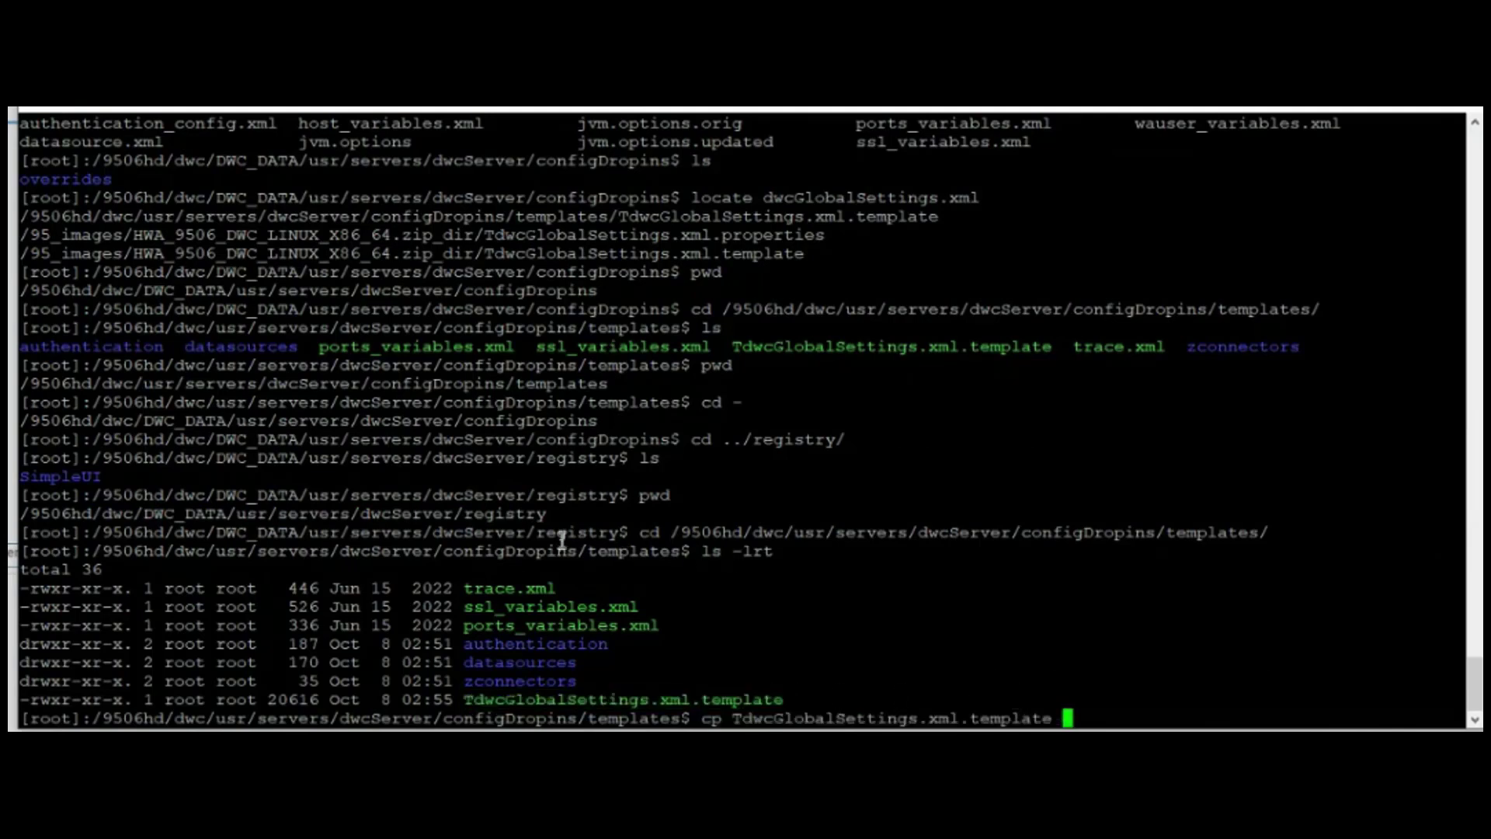
pyautogui.doubleClick(486, 514)
pyautogui.hotkey('ctrl', 'c')
pyautogui.click(1276, 670)
pyautogui.rightClick(1278, 667)
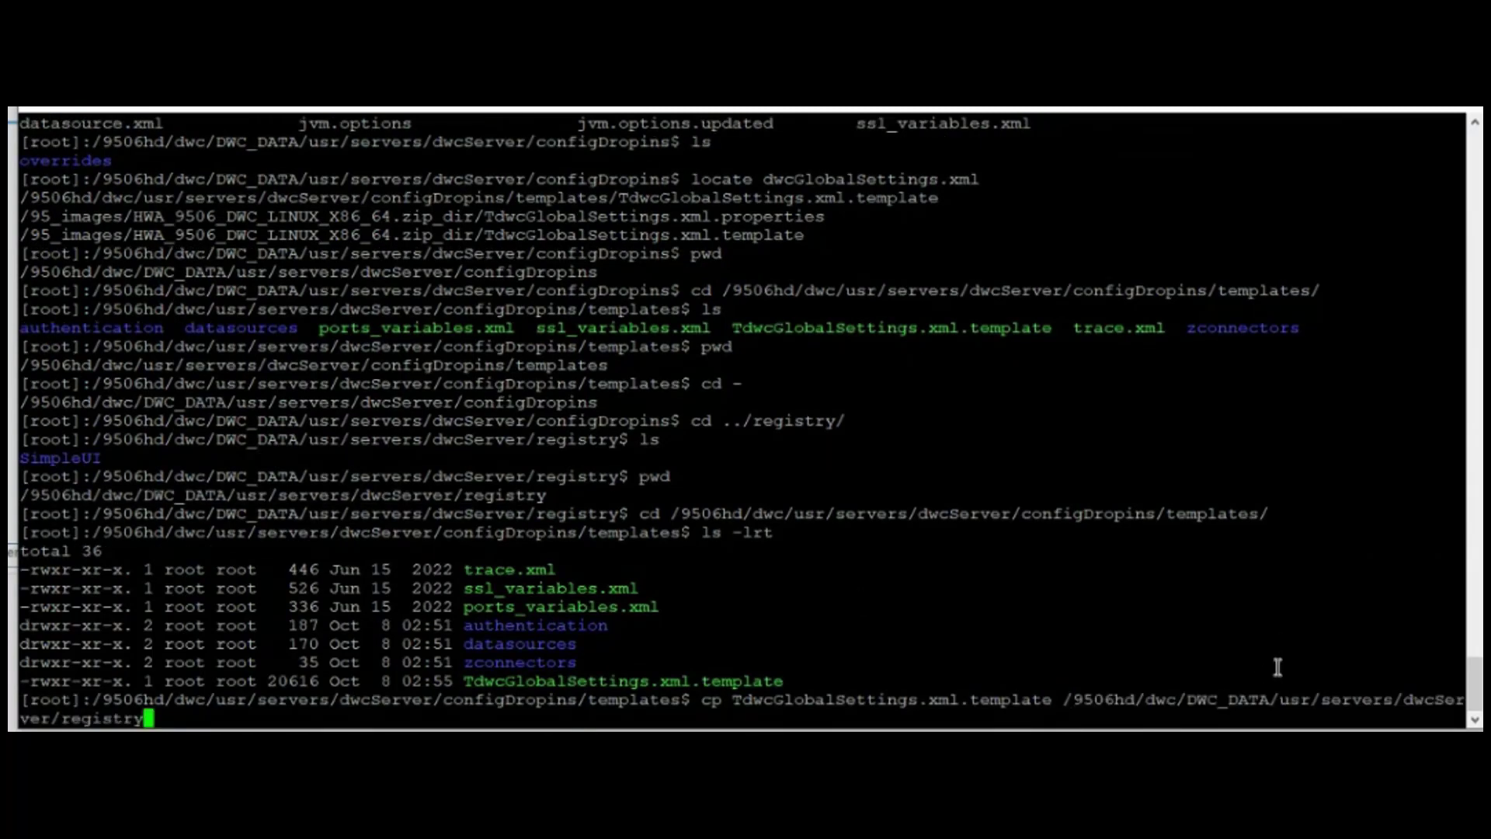
pyautogui.press('Return')
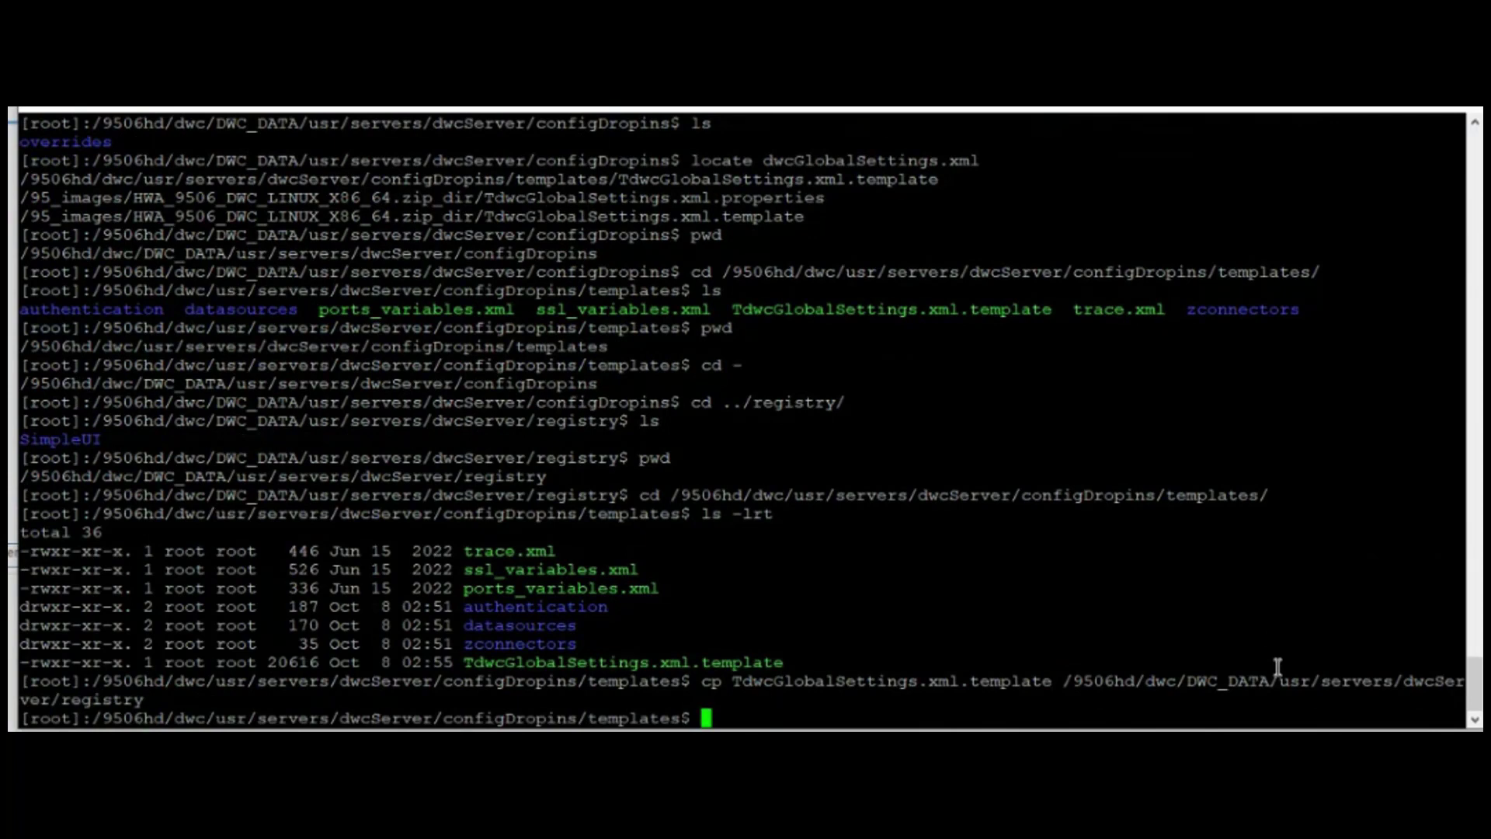
# - Change into the dwcServer registry directory and list its contents
pyautogui.write('cd')
pyautogui.rightClick(1278, 667)
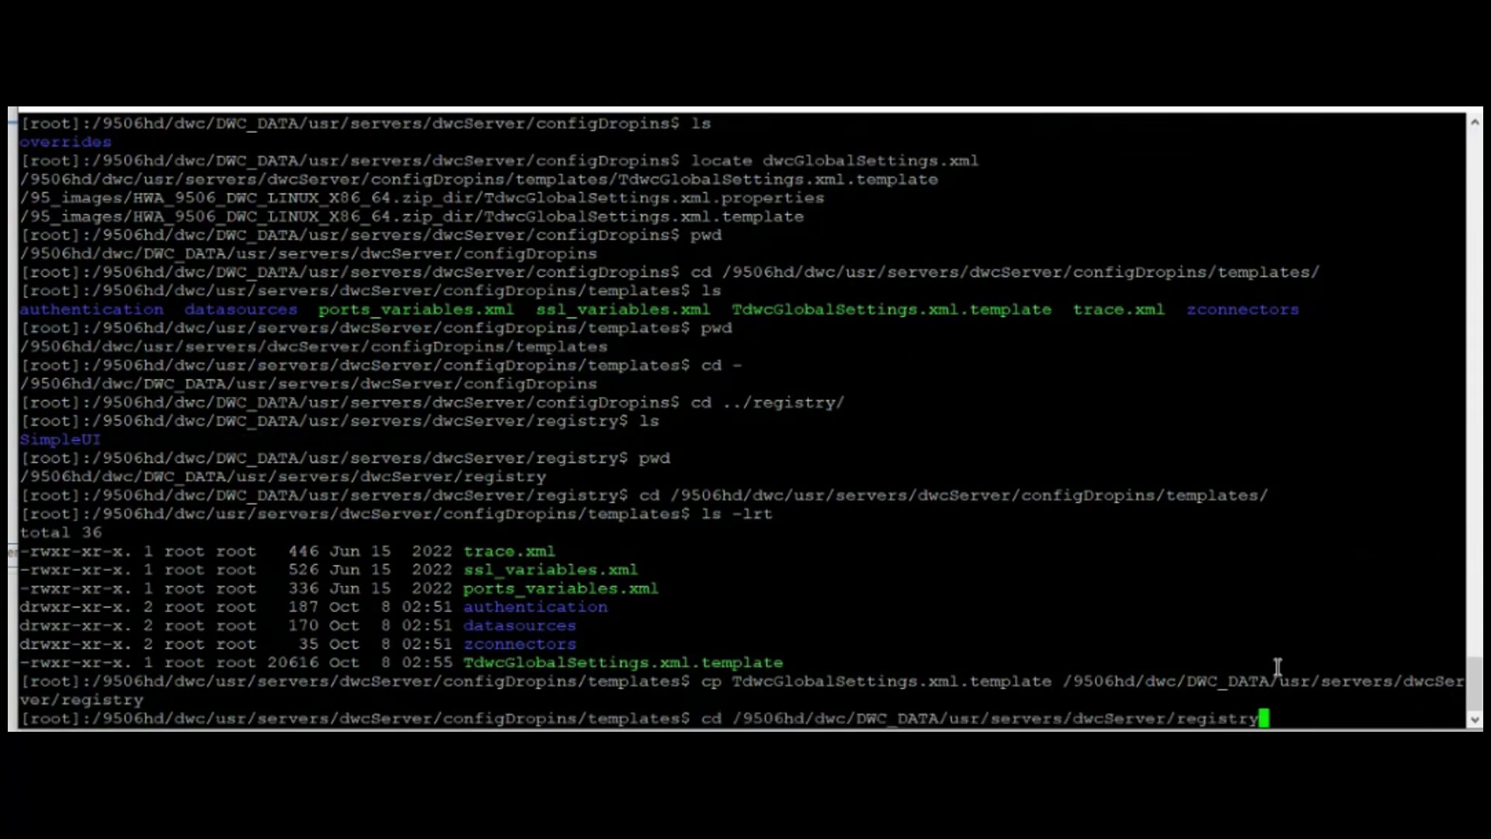
pyautogui.press('Return')
pyautogui.write('ls')
pyautogui.press('Return')
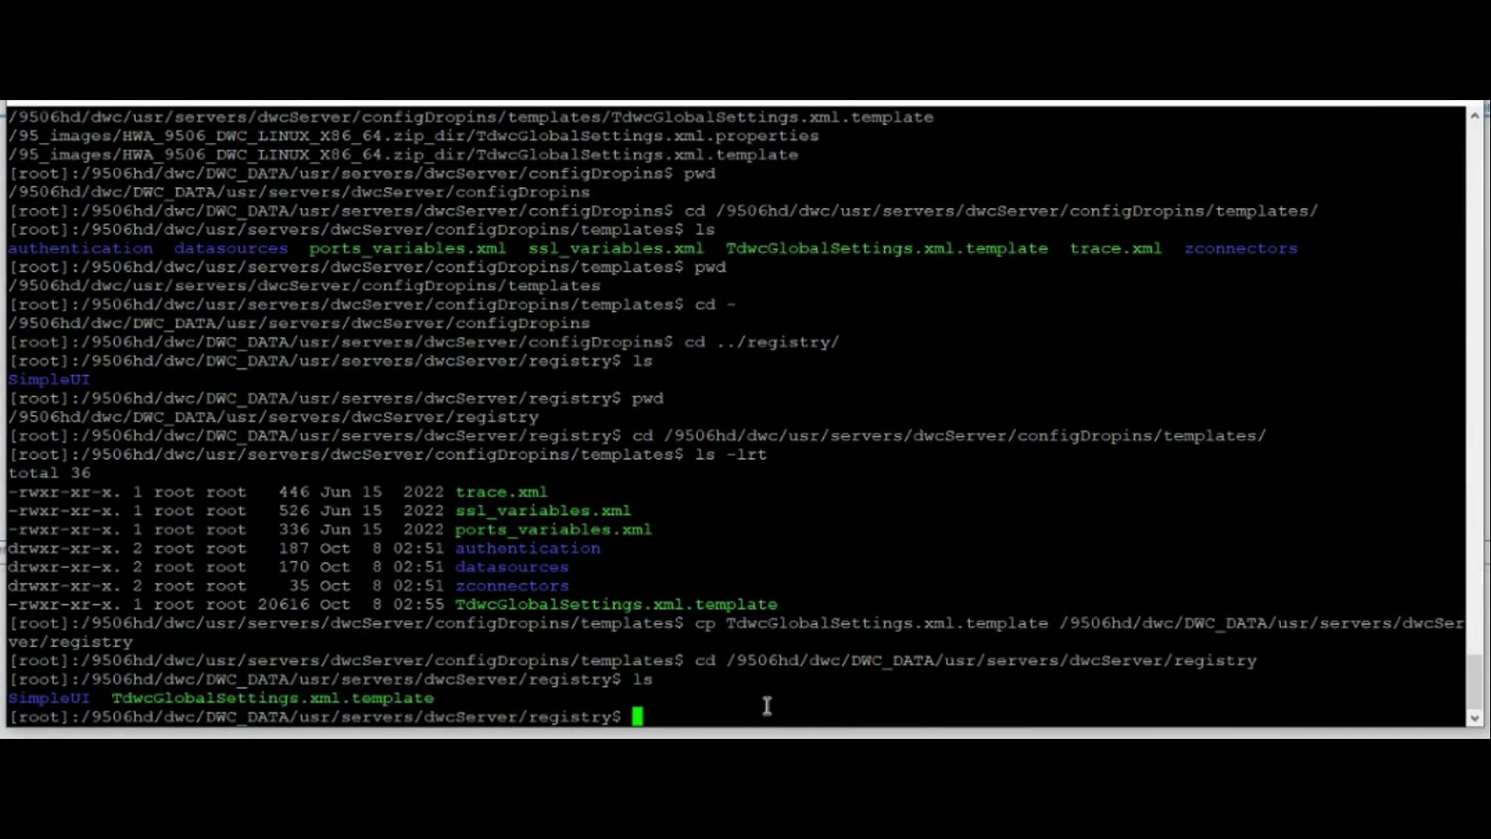
# - Rename TdwcGlobalSettings.xml.template to TdwcGlobalSettings.xml with mv
pyautogui.write('mv')
pyautogui.moveTo(119, 691); pyautogui.dragTo(435, 695)
pyautogui.hotkey('ctrl', 'c')
pyautogui.click(788, 690)
pyautogui.rightClick(788, 690)
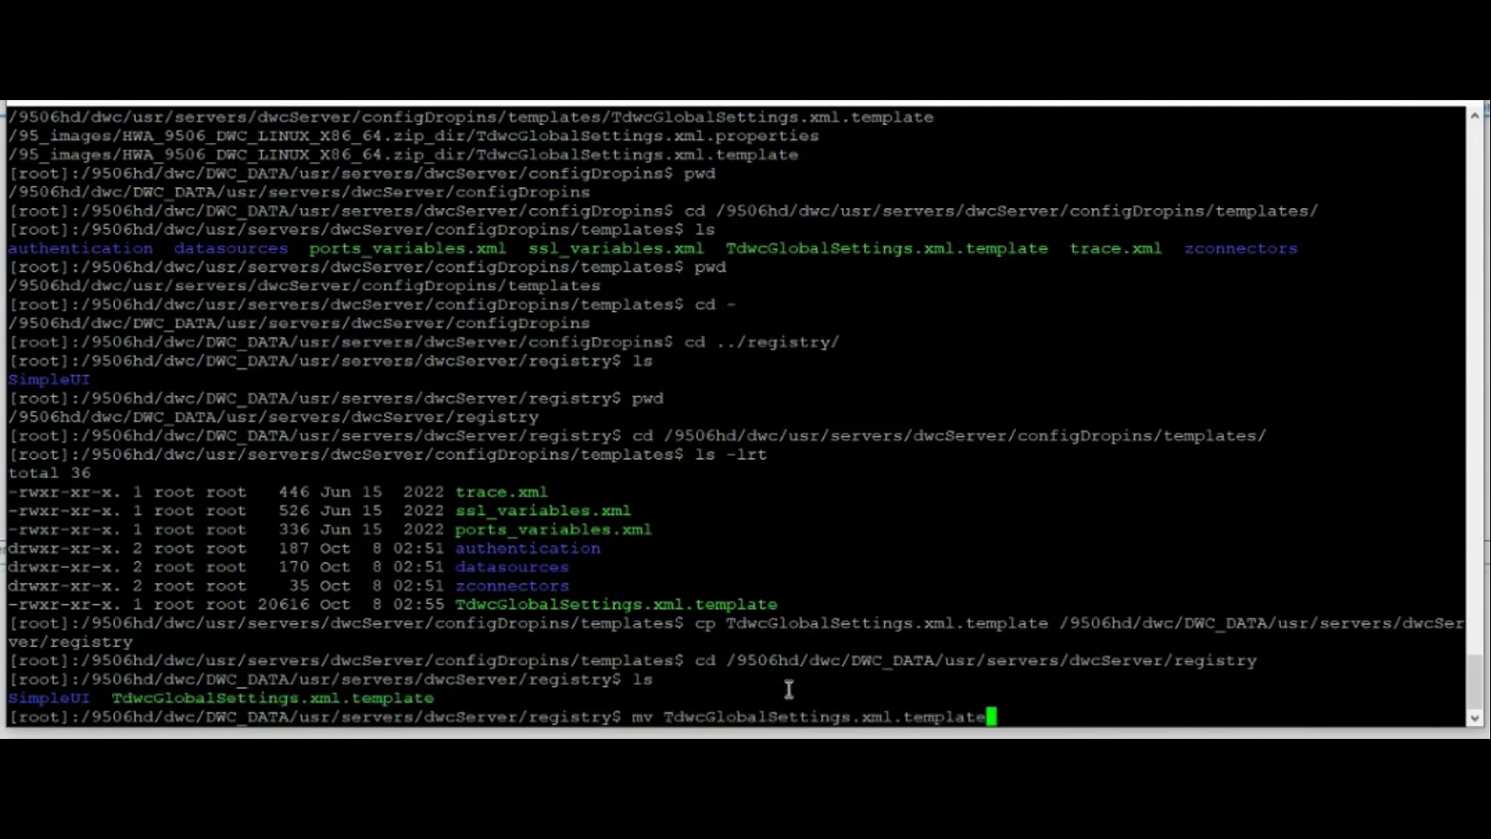
pyautogui.rightClick(872, 664)
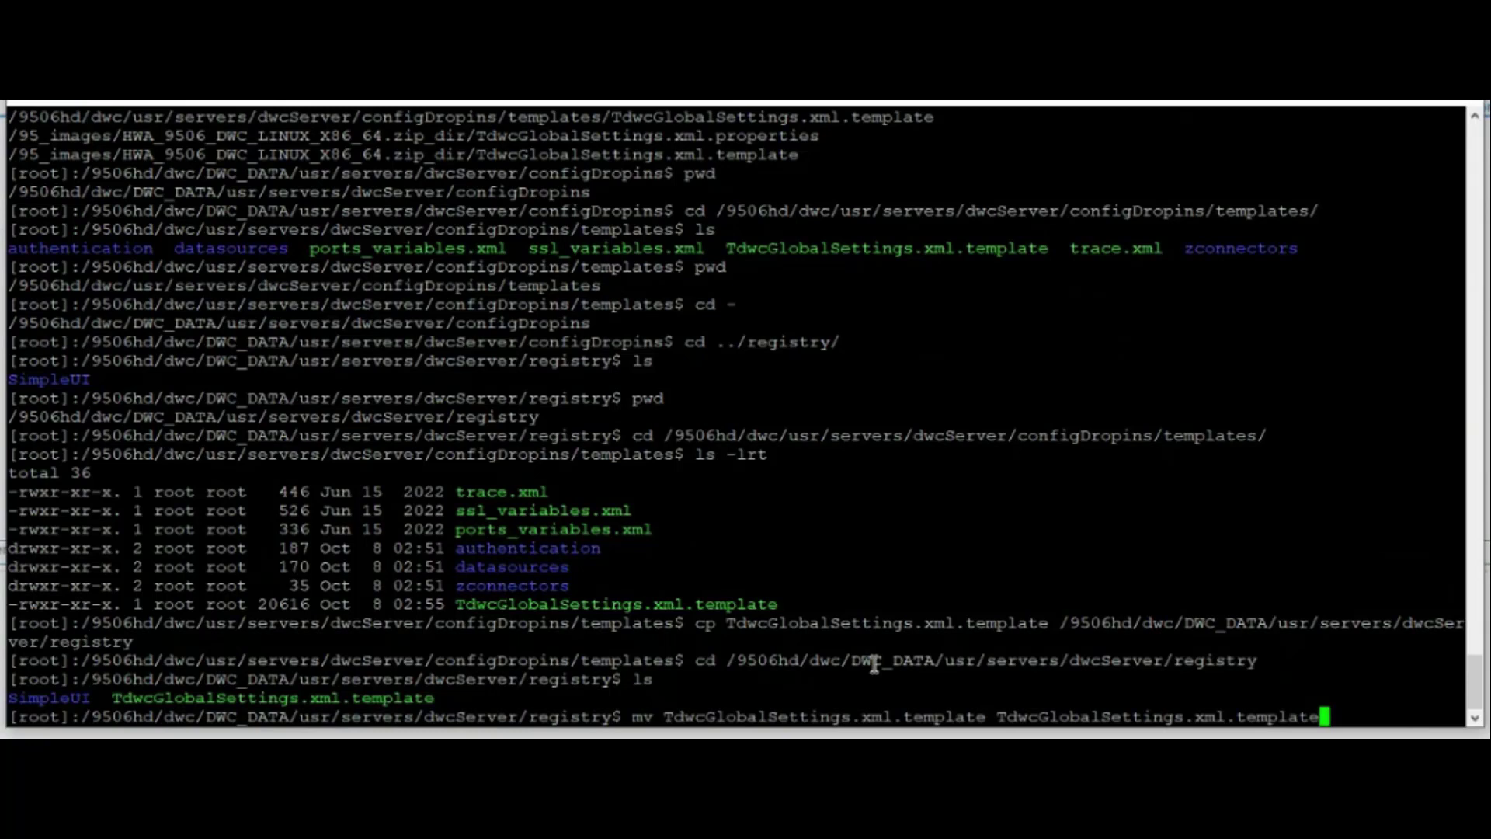
pyautogui.press('BackSpace')
pyautogui.press('BackSpace')
pyautogui.press('BackSpace')
pyautogui.press('BackSpace')
pyautogui.press('BackSpace')
pyautogui.press('BackSpace')
pyautogui.press('BackSpace')
pyautogui.press('BackSpace')
pyautogui.press('BackSpace')
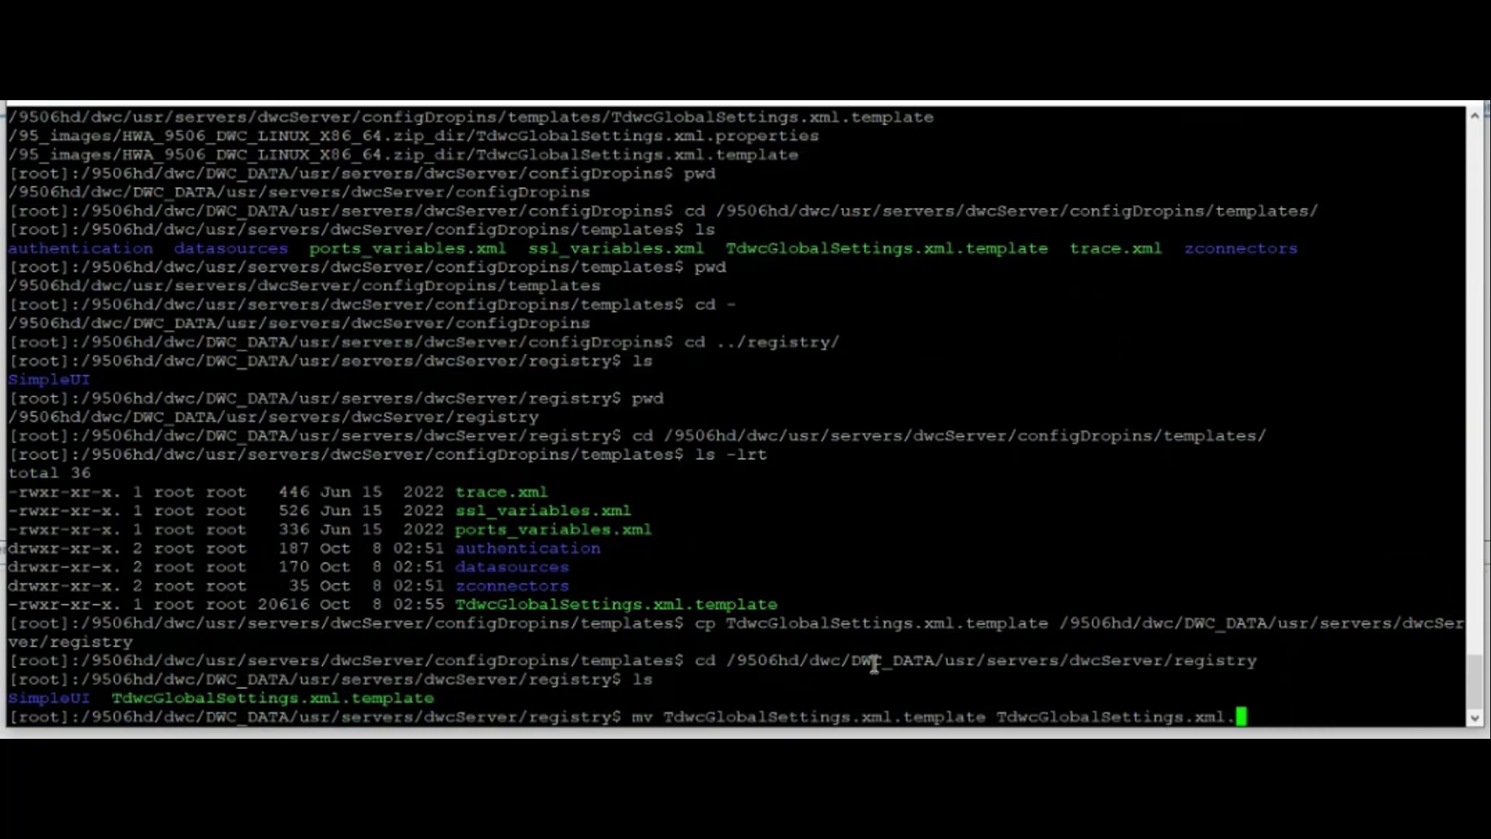
pyautogui.press('Return')
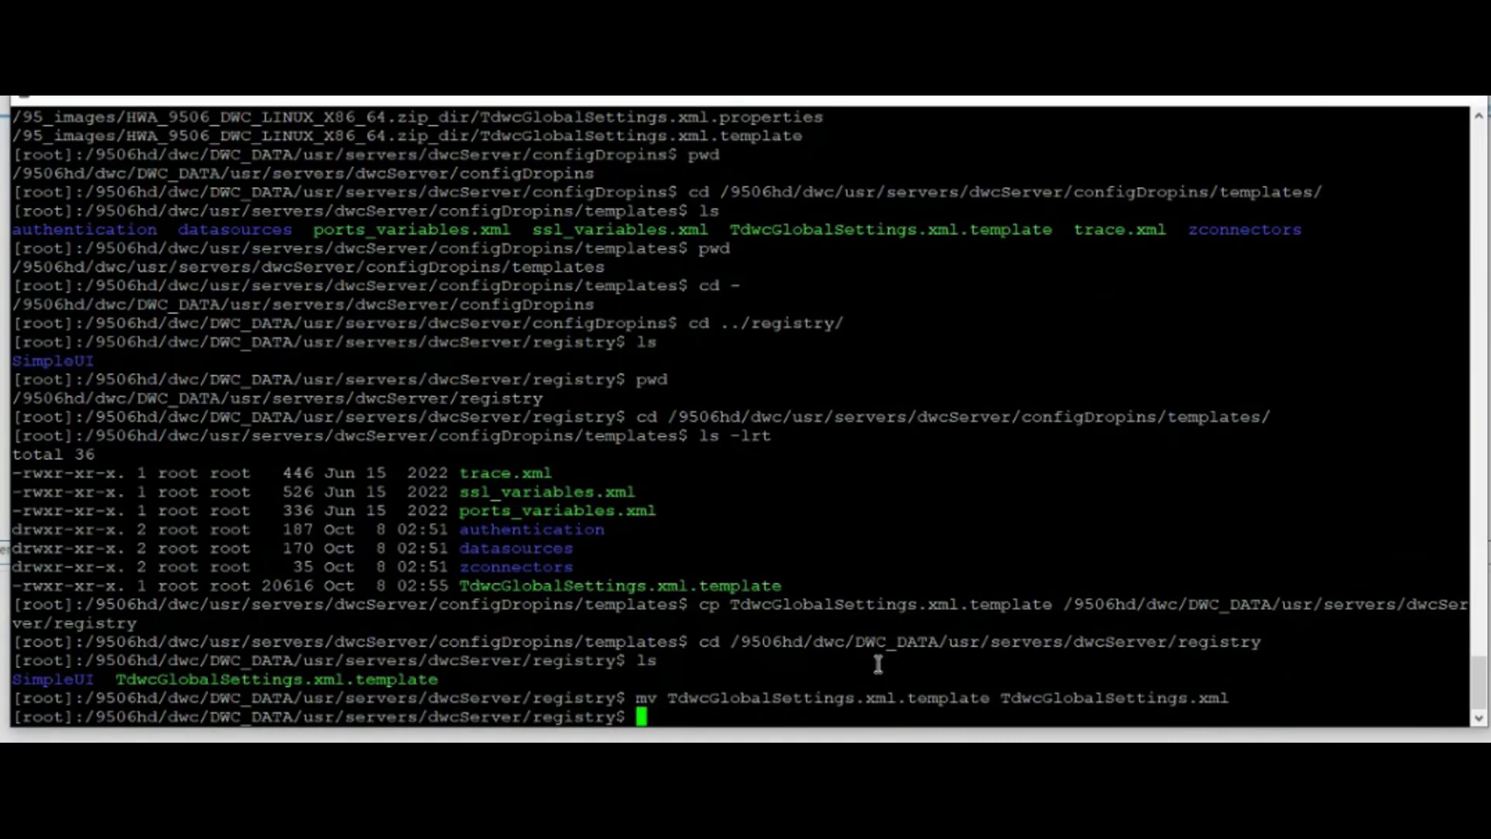
# - Confirm the rename with ls -lrt and enter vim TdwcGlobalSettings.xml
pyautogui.write('ls -lrt')
pyautogui.press('Return')
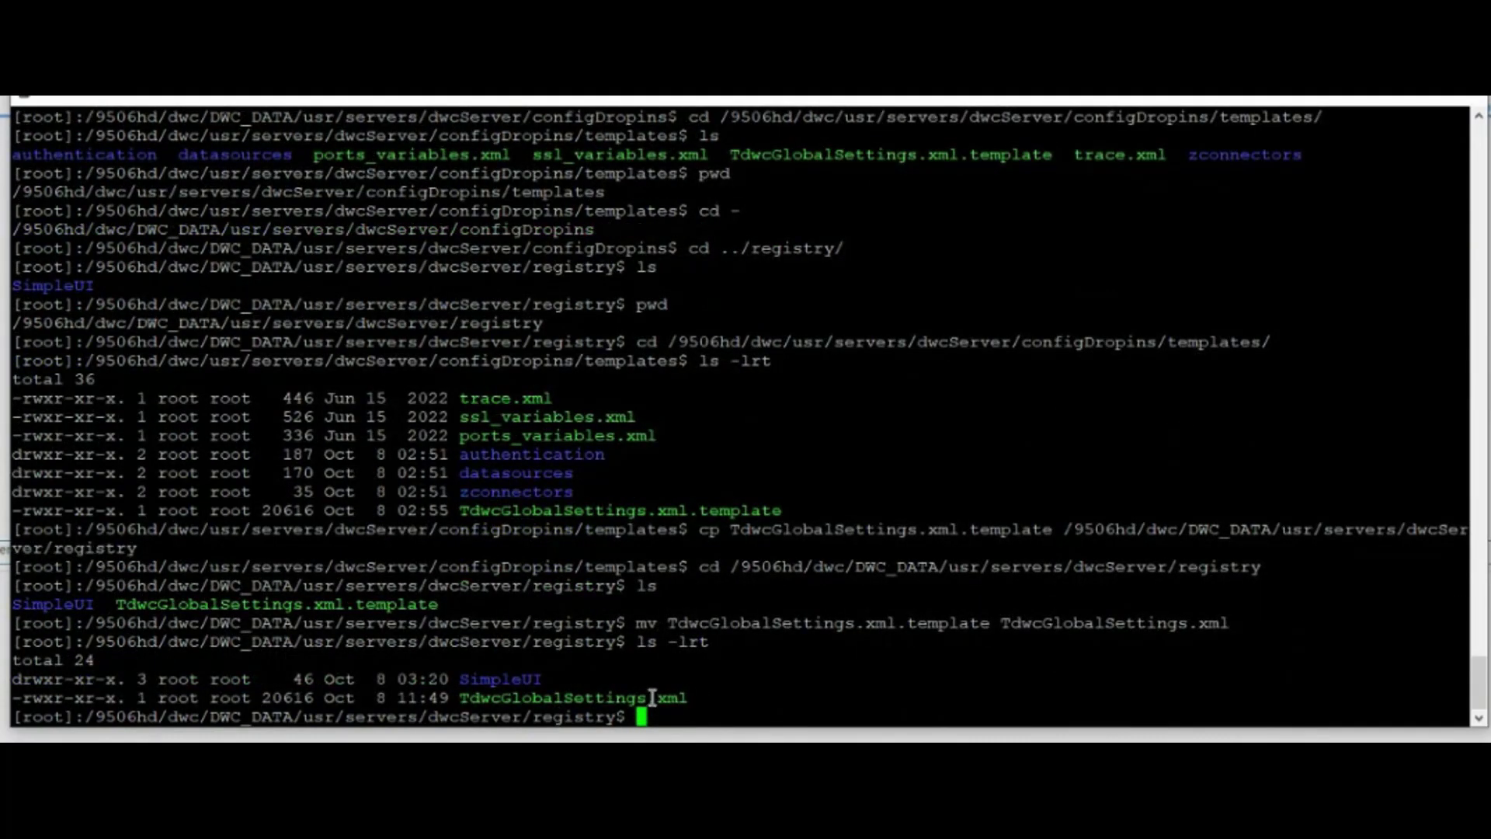
pyautogui.doubleClick(653, 698)
pyautogui.hotkey('ctrl', 'c')
pyautogui.click(806, 693)
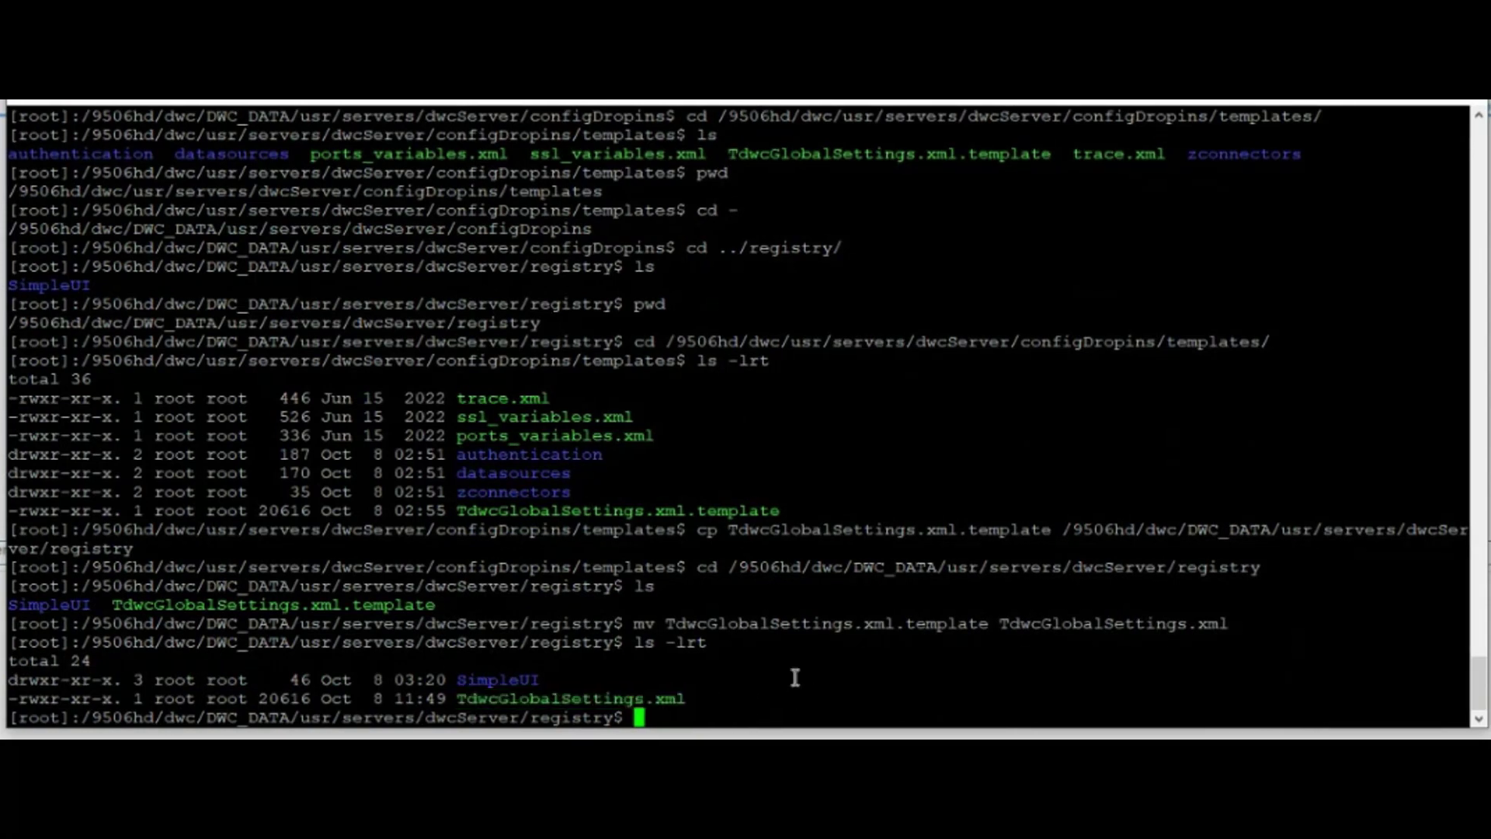
pyautogui.write('vim')
pyautogui.rightClick(853, 643)
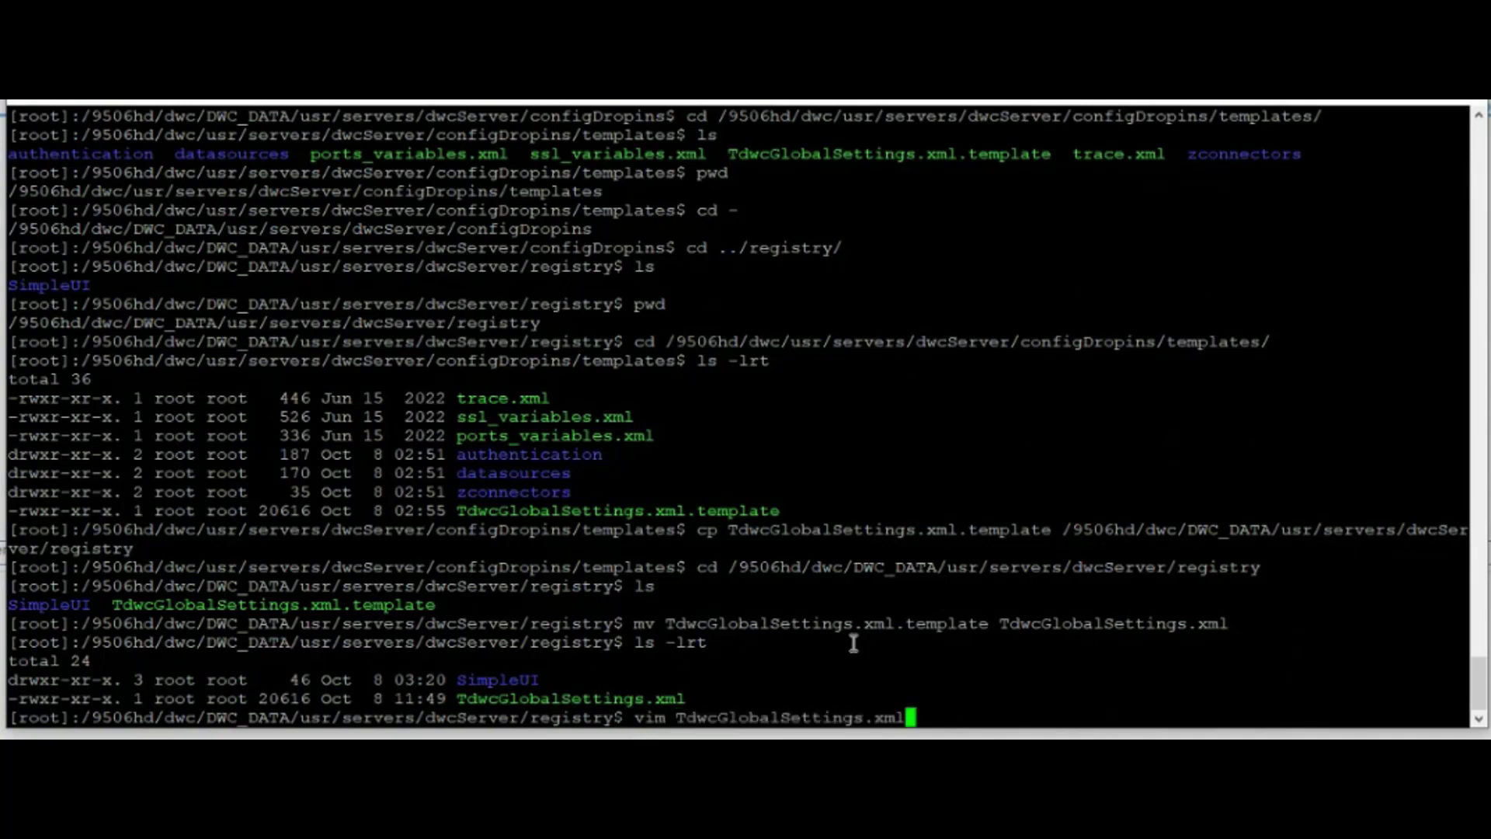
# - Open TdwcGlobalSettings.xml in Vim and search for the first SQL occurrence
pyautogui.press('Return')
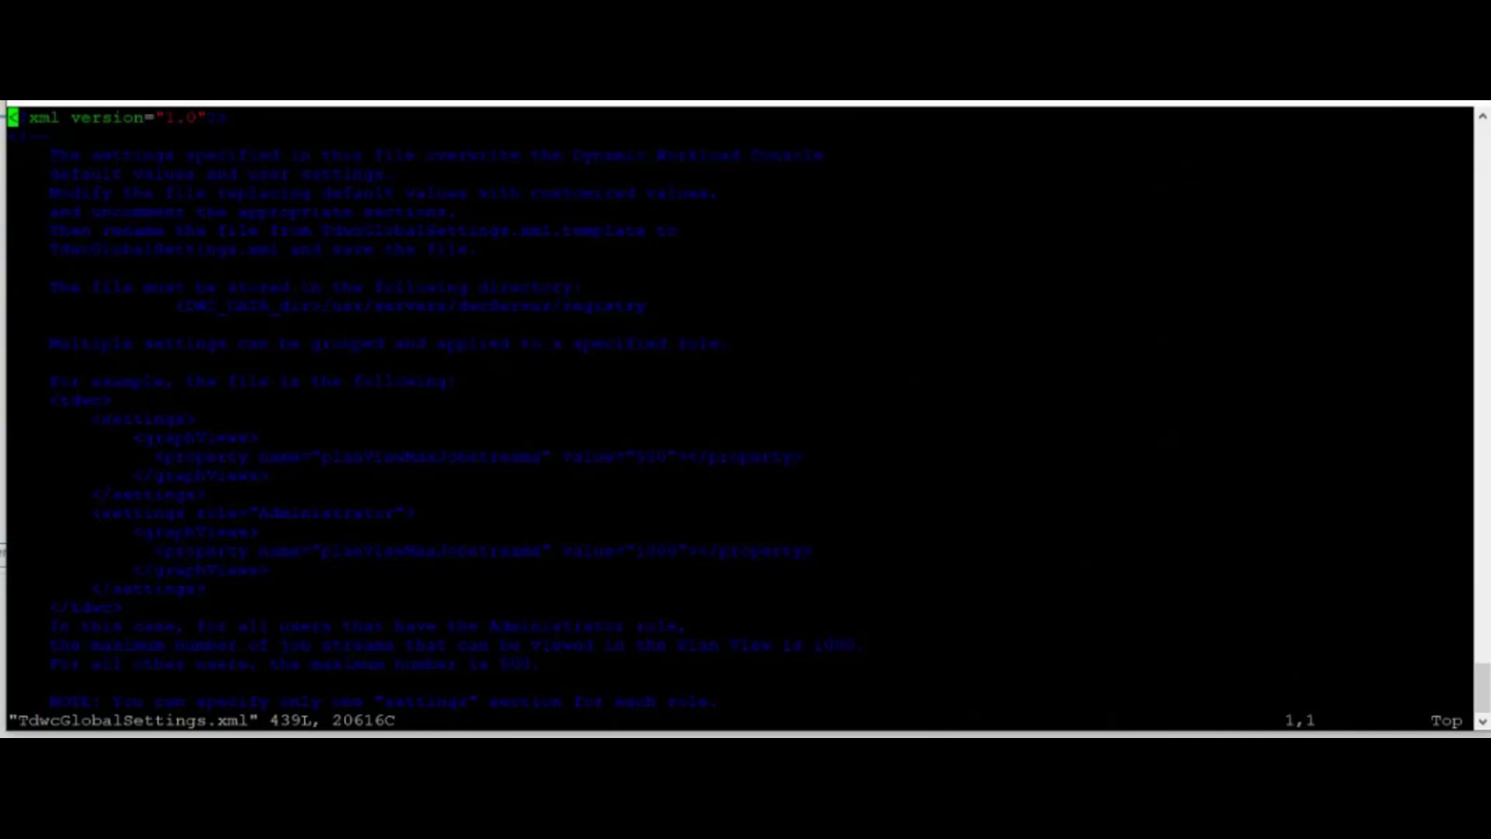
pyautogui.press('/')
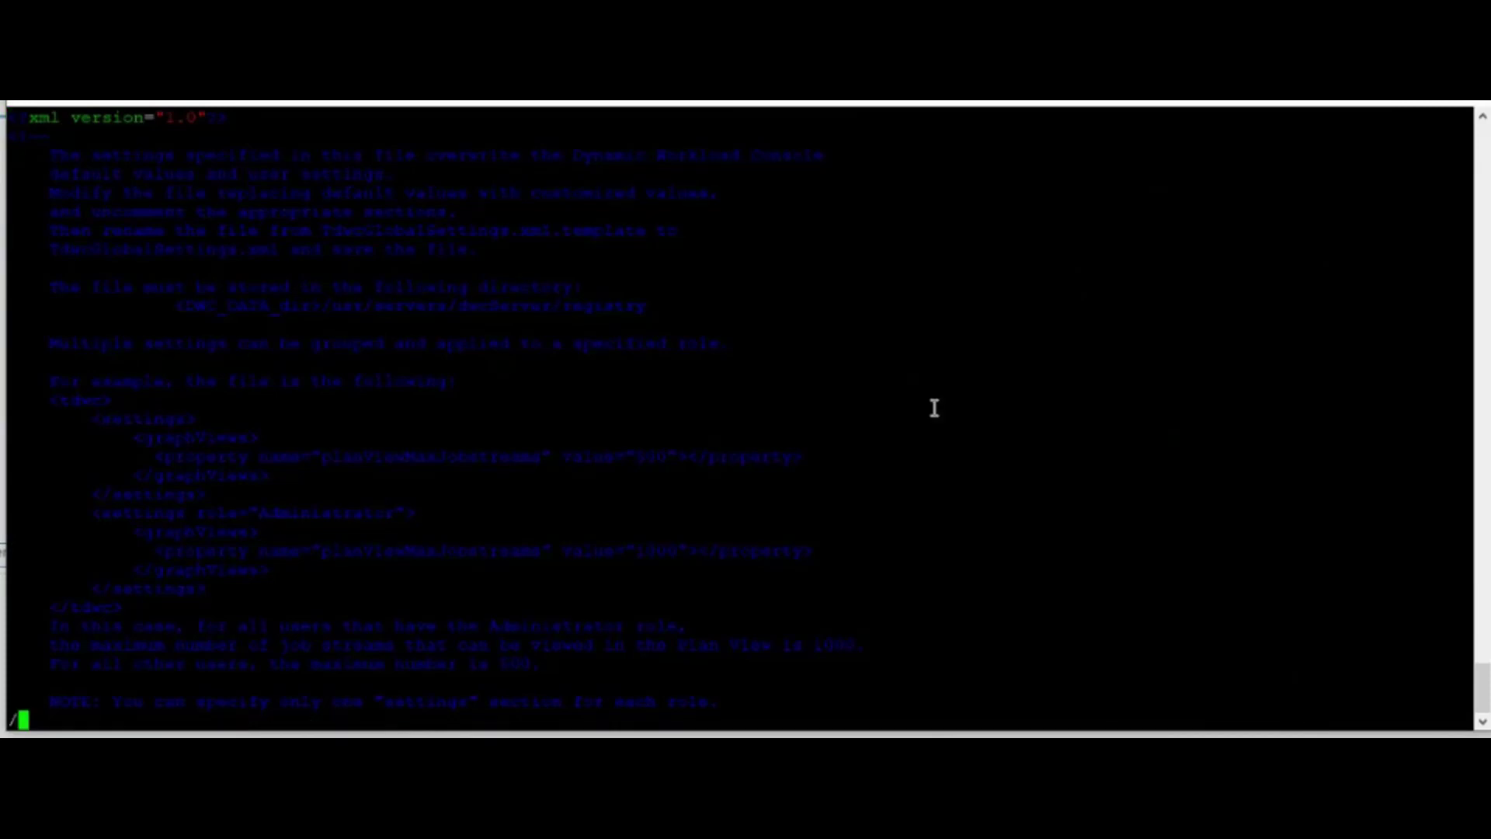
pyautogui.write('SQL')
pyautogui.press('Return')
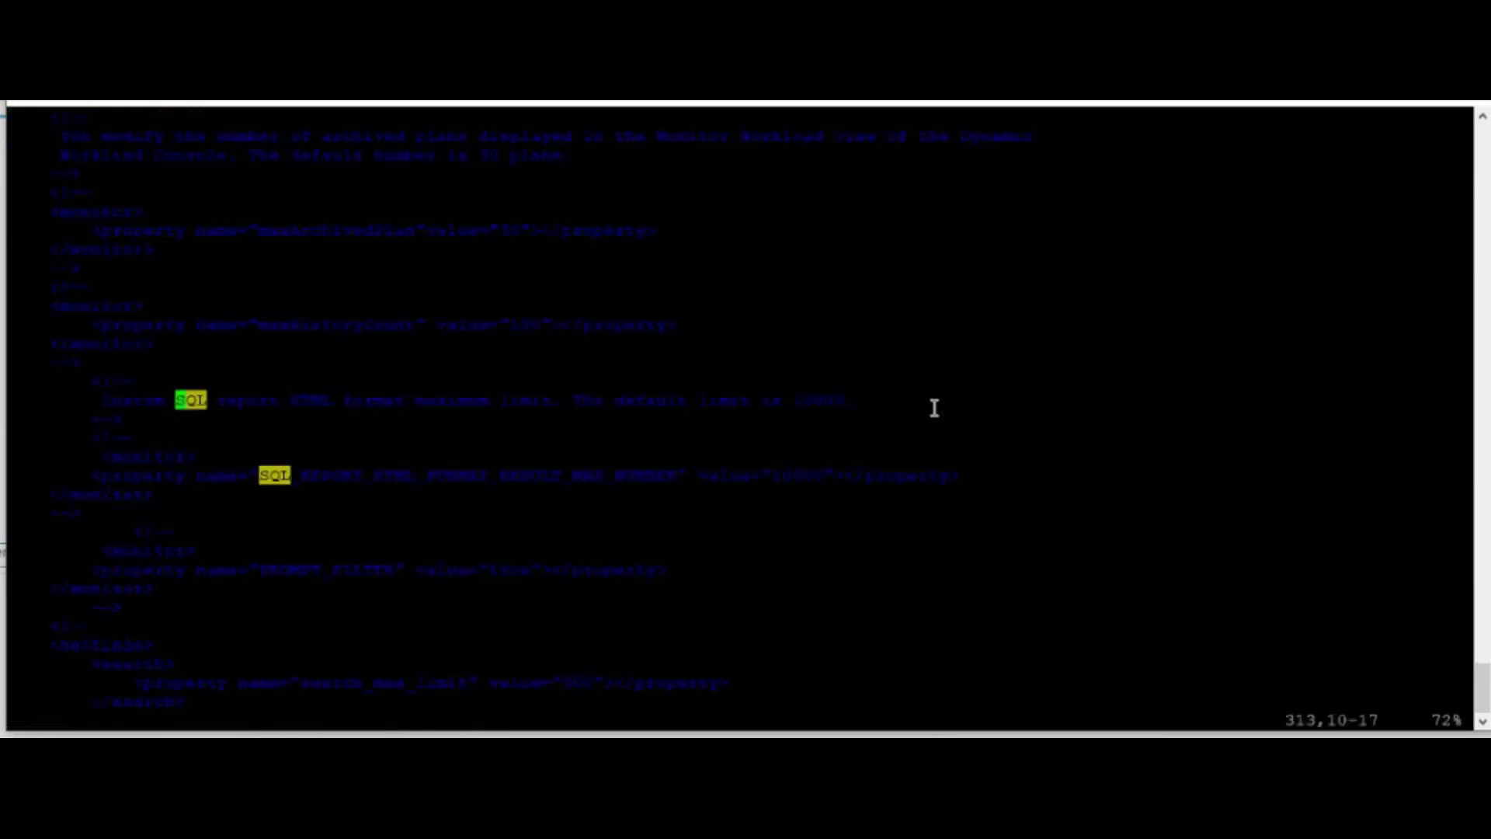
# - Uncomment the block containing the SQL report HTML limit property
pyautogui.press('i')
pyautogui.press('Down')
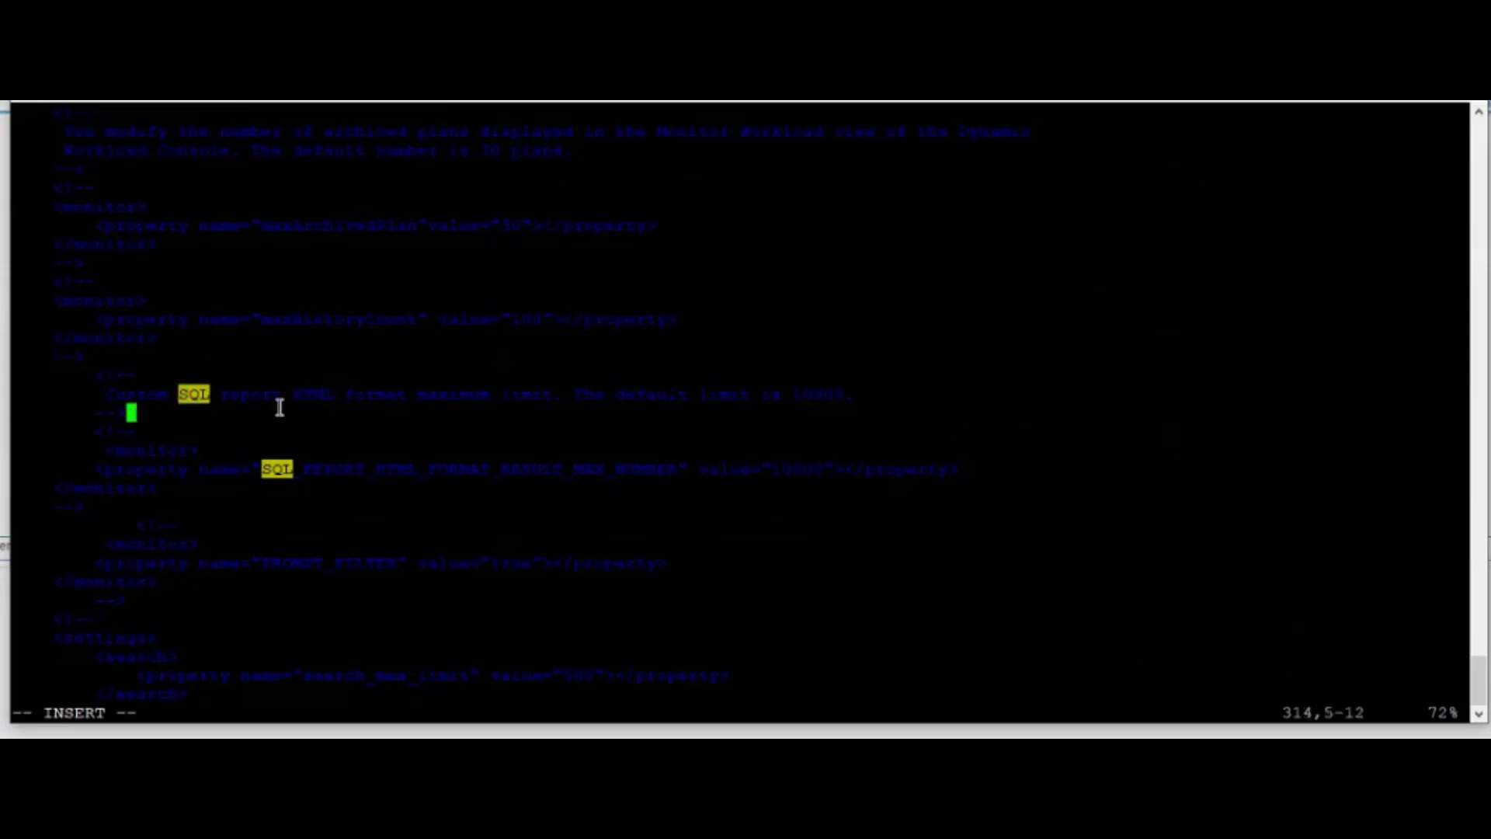
pyautogui.press('Down')
pyautogui.press('BackSpace')
pyautogui.press('BackSpace')
pyautogui.press('BackSpace')
pyautogui.press('BackSpace')
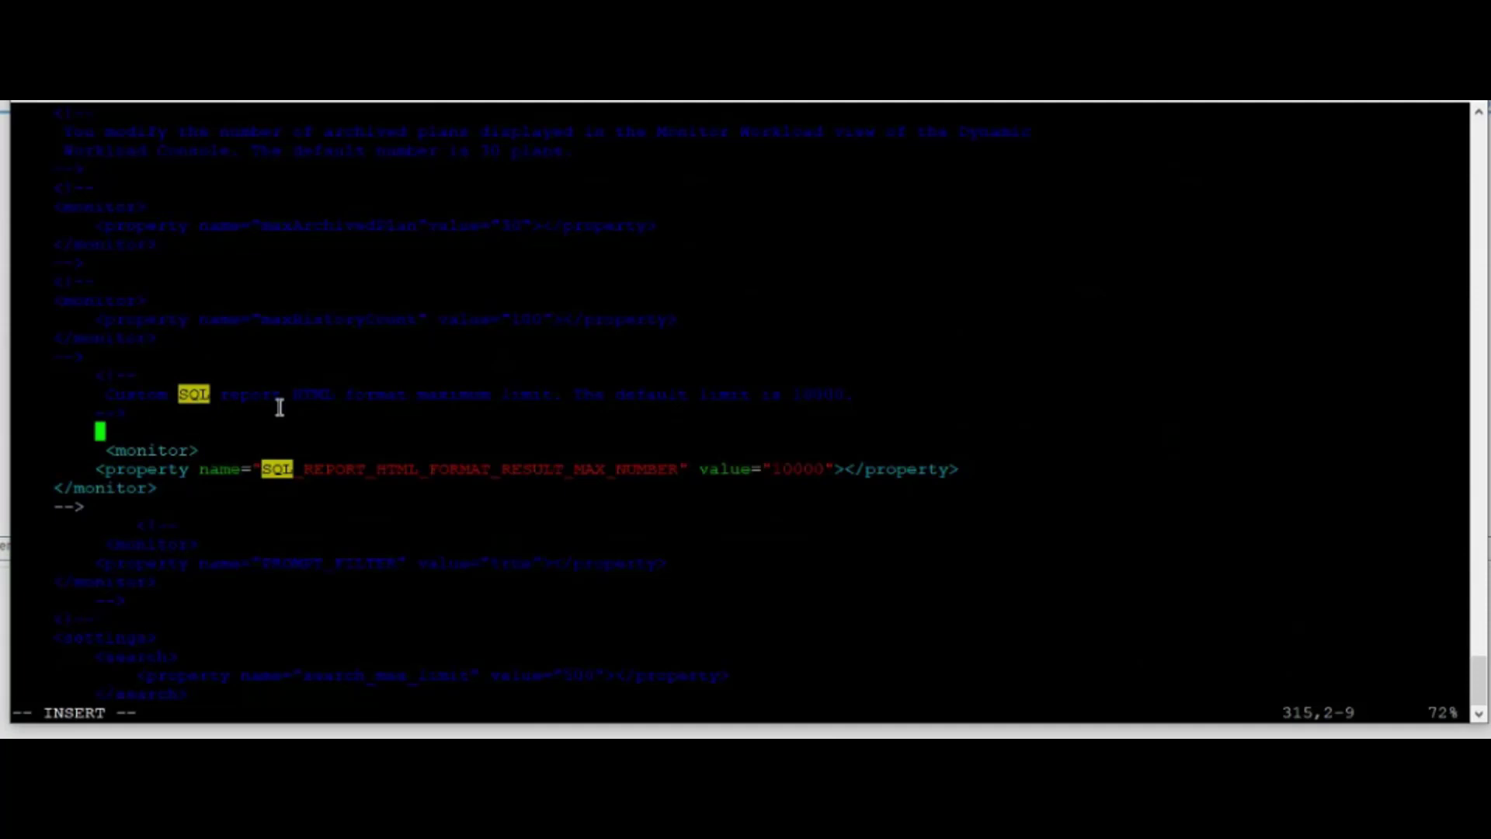
pyautogui.press('Down')
pyautogui.press('Down')
pyautogui.press('Down')
pyautogui.press('Down')
pyautogui.press('Down')
pyautogui.press('Up')
pyautogui.press('BackSpace')
pyautogui.press('BackSpace')
pyautogui.press('BackSpace')
pyautogui.press('Up')
pyautogui.press('Up')
# - Change SQL_REPORT_HTML_FORMAT_RESULT_MAX_NUMBER from 10000 to 150000, then save and quit with :wq!
pyautogui.press('Right')
pyautogui.press('Right')
pyautogui.press('Right')
pyautogui.press('Right')
pyautogui.press('Right')
pyautogui.press('Right')
pyautogui.press('Right')
pyautogui.press('Right')
pyautogui.press('Right')
pyautogui.press('Right')
pyautogui.press('Right')
pyautogui.press('Right')
pyautogui.press('Right')
pyautogui.press('Right')
pyautogui.press('Right')
pyautogui.press('Right')
pyautogui.press('Right')
pyautogui.press('Right')
pyautogui.press('Right')
pyautogui.press('Right')
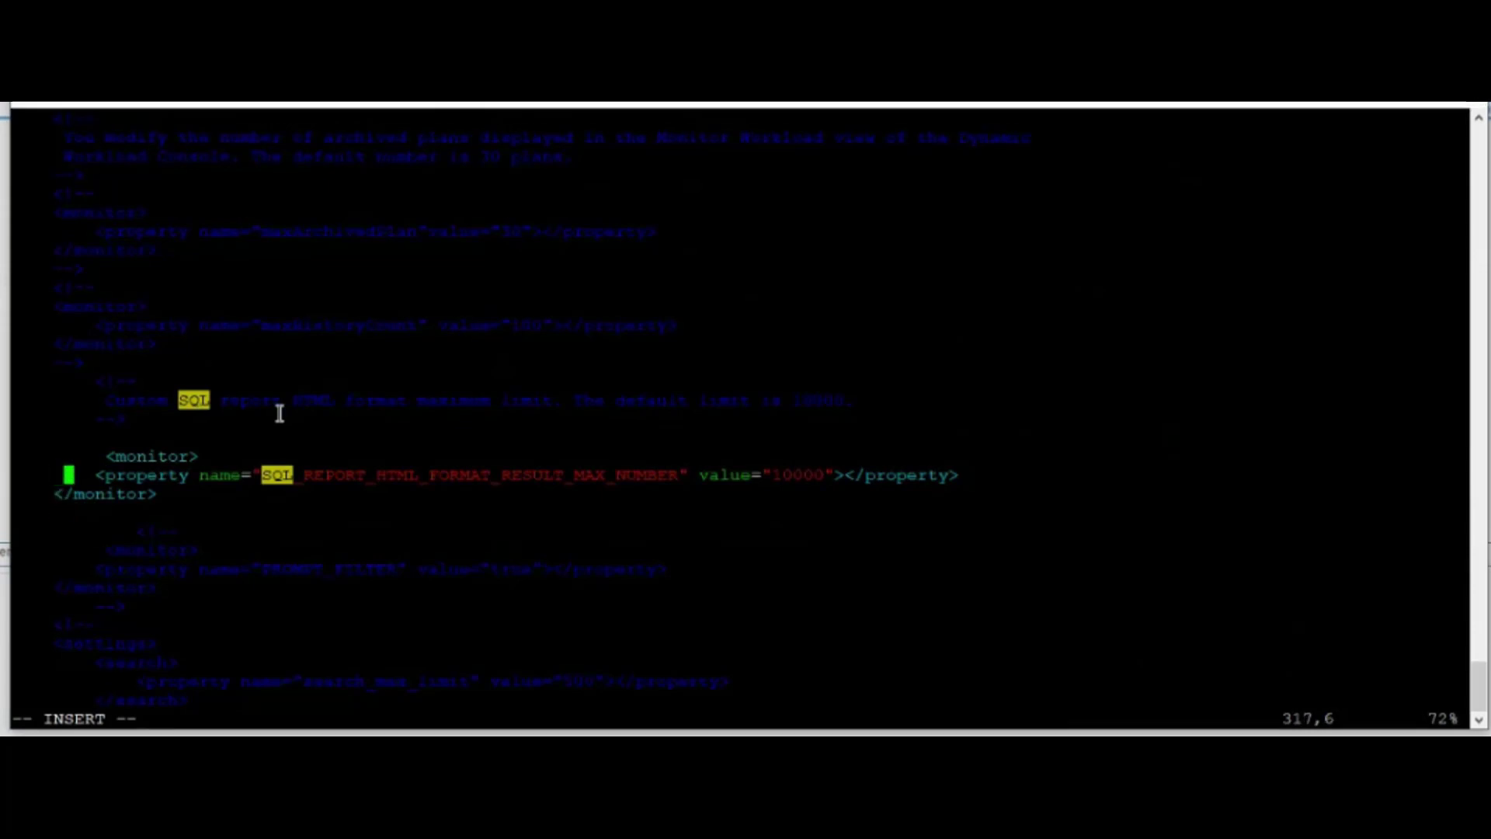
pyautogui.press('Right')
pyautogui.press('Right')
pyautogui.press('Right')
pyautogui.press('Right')
pyautogui.press('Right')
pyautogui.press('Right')
pyautogui.press('Right')
pyautogui.press('Right')
pyautogui.press('Right')
pyautogui.press('Right')
pyautogui.press('Right')
pyautogui.press('Right')
pyautogui.press('Right')
pyautogui.press('Right')
pyautogui.press('Right')
pyautogui.press('Right')
pyautogui.press('Right')
pyautogui.press('Right')
pyautogui.press('Right')
pyautogui.press('Right')
pyautogui.press('Right')
pyautogui.press('Right')
pyautogui.press('Right')
pyautogui.press('Right')
pyautogui.press('Right')
pyautogui.press('Right')
pyautogui.press('Right')
pyautogui.press('Right')
pyautogui.press('Right')
pyautogui.press('Right')
pyautogui.press('Right')
pyautogui.press('Right')
pyautogui.press('Right')
pyautogui.press('Right')
pyautogui.press('Right')
pyautogui.press('Right')
pyautogui.press('Right')
pyautogui.press('BackSpace')
pyautogui.press('BackSpace')
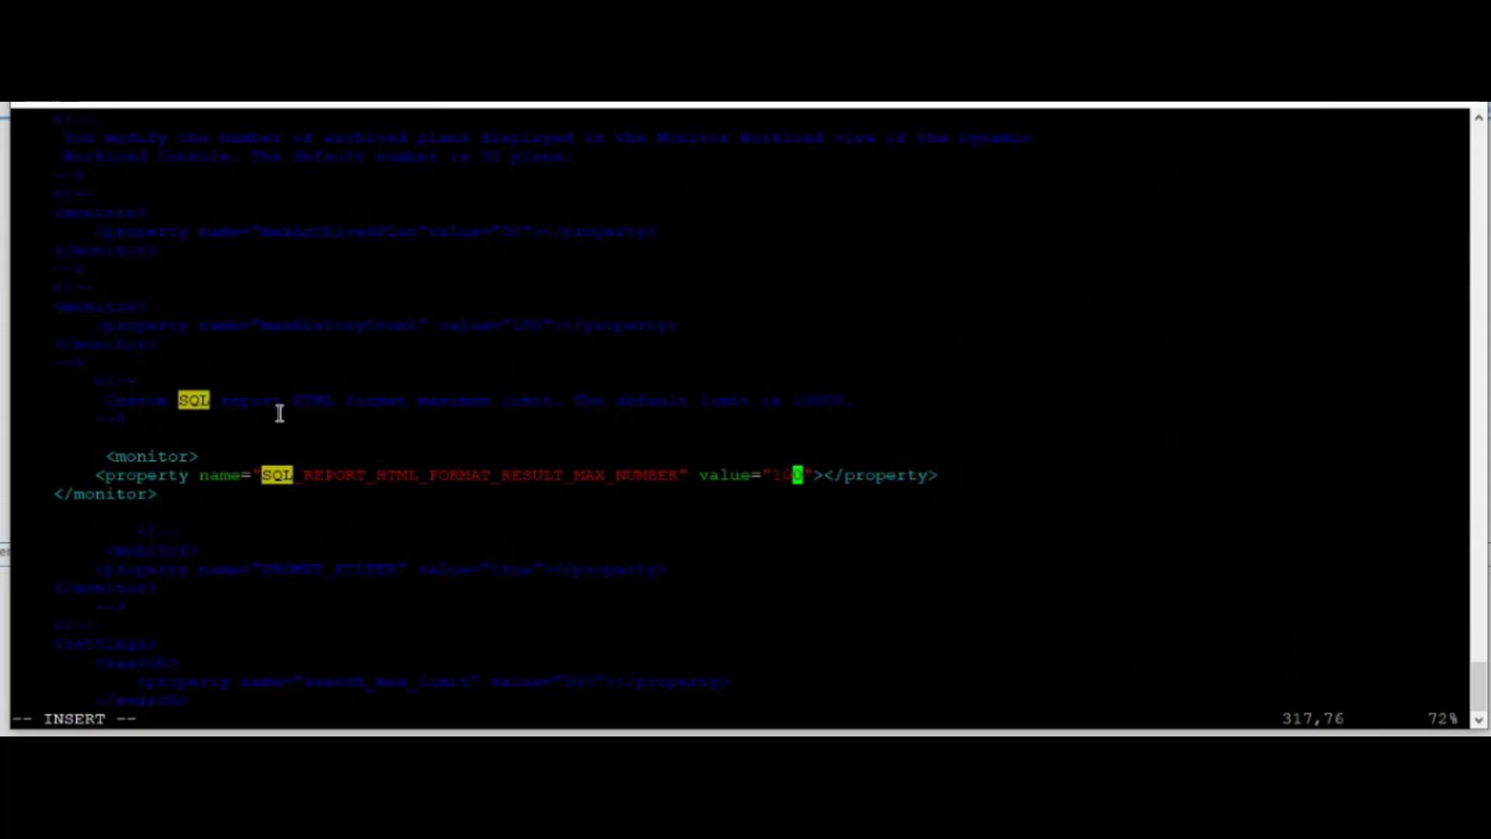
pyautogui.press('BackSpace')
pyautogui.write('500')
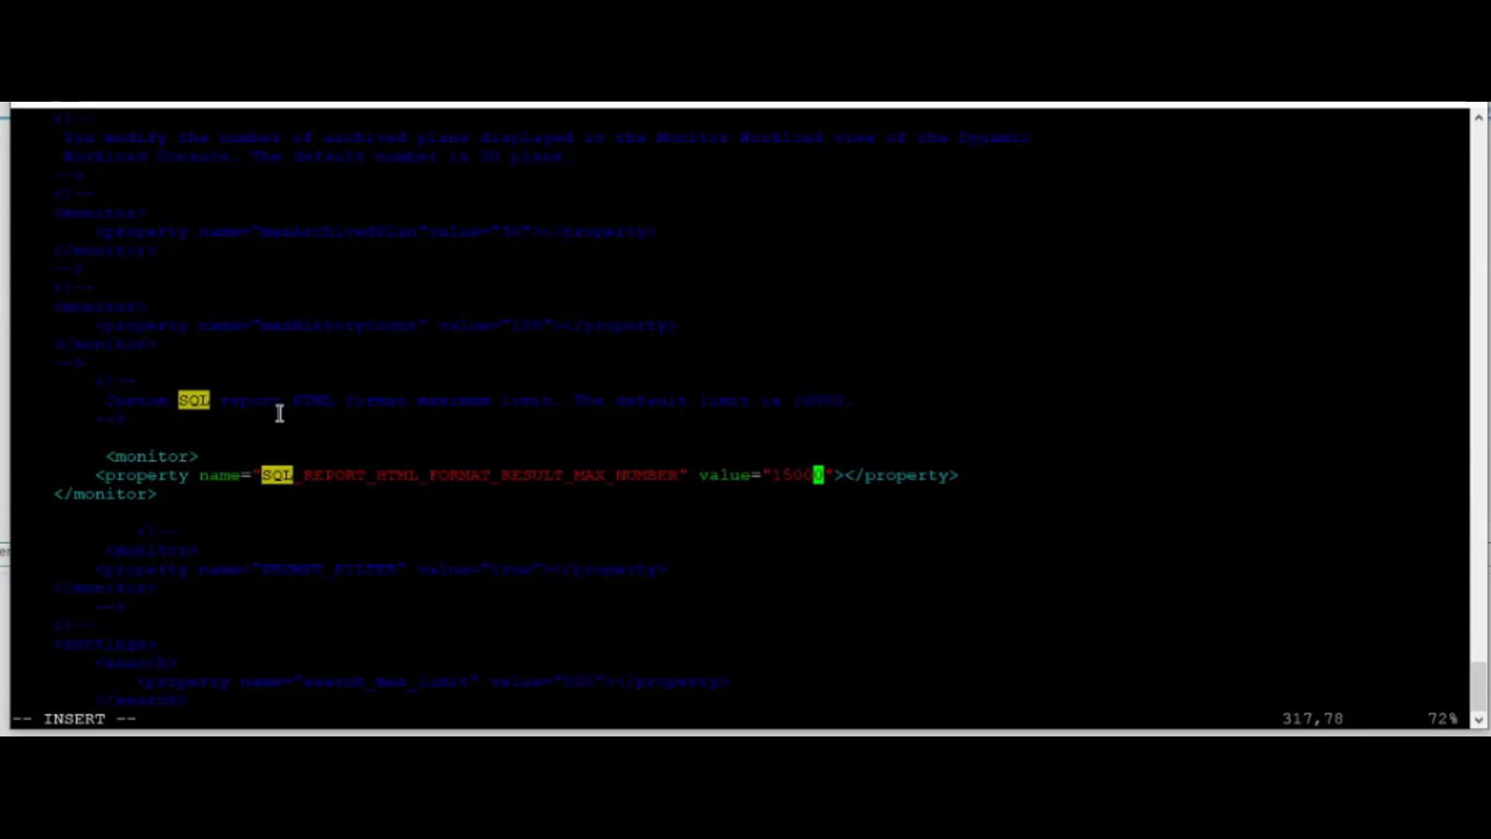
pyautogui.write('0')
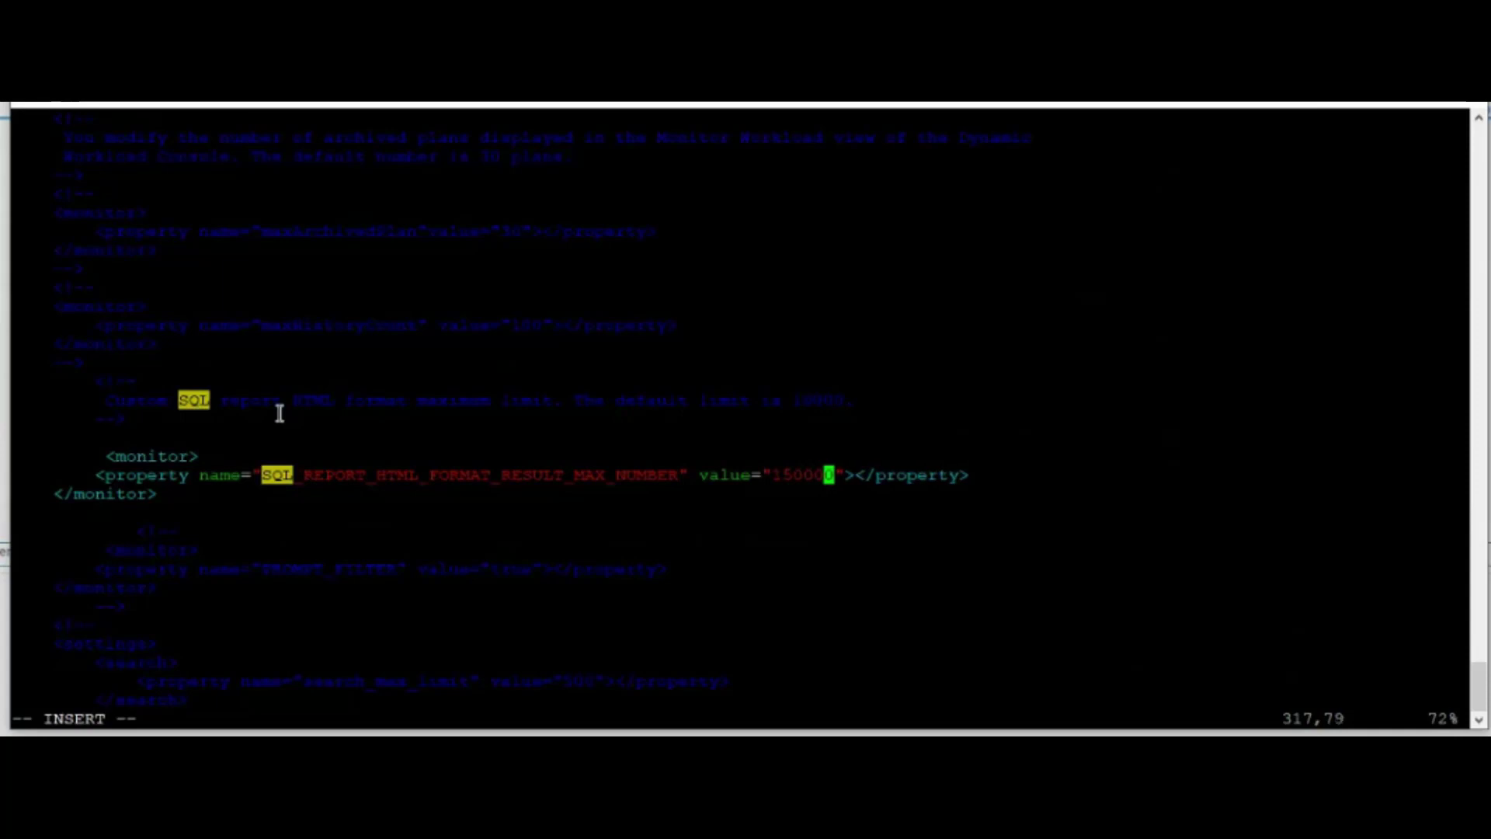
pyautogui.press('Escape')
pyautogui.write(':wq!')
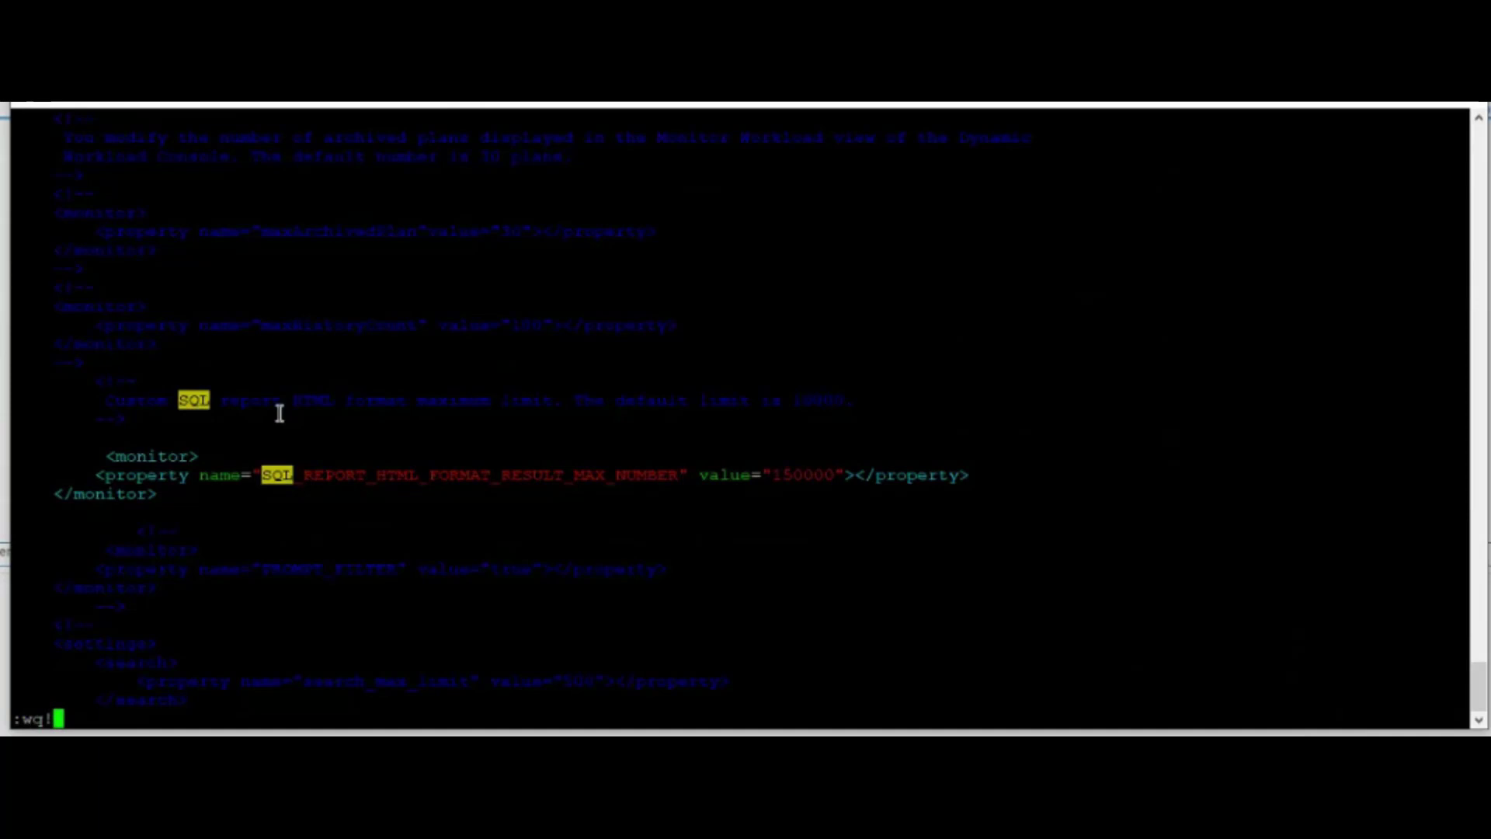
pyautogui.press('Return')
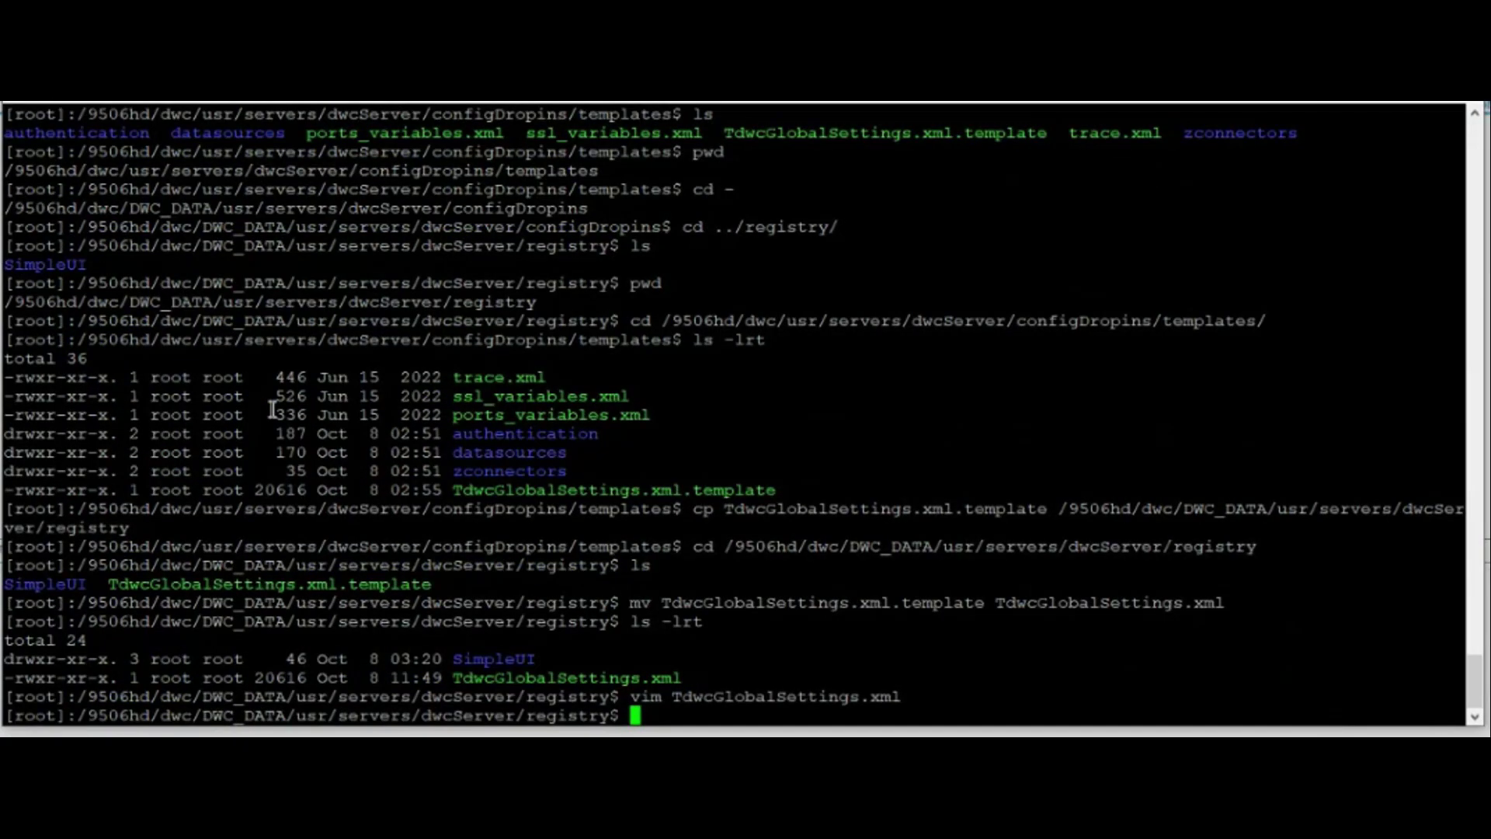
# - From /9506hd/dwc/appservertools, run ./stopAppServer.sh then ./startAppServer.sh to restart dwcServer
pyautogui.write('cd /950')
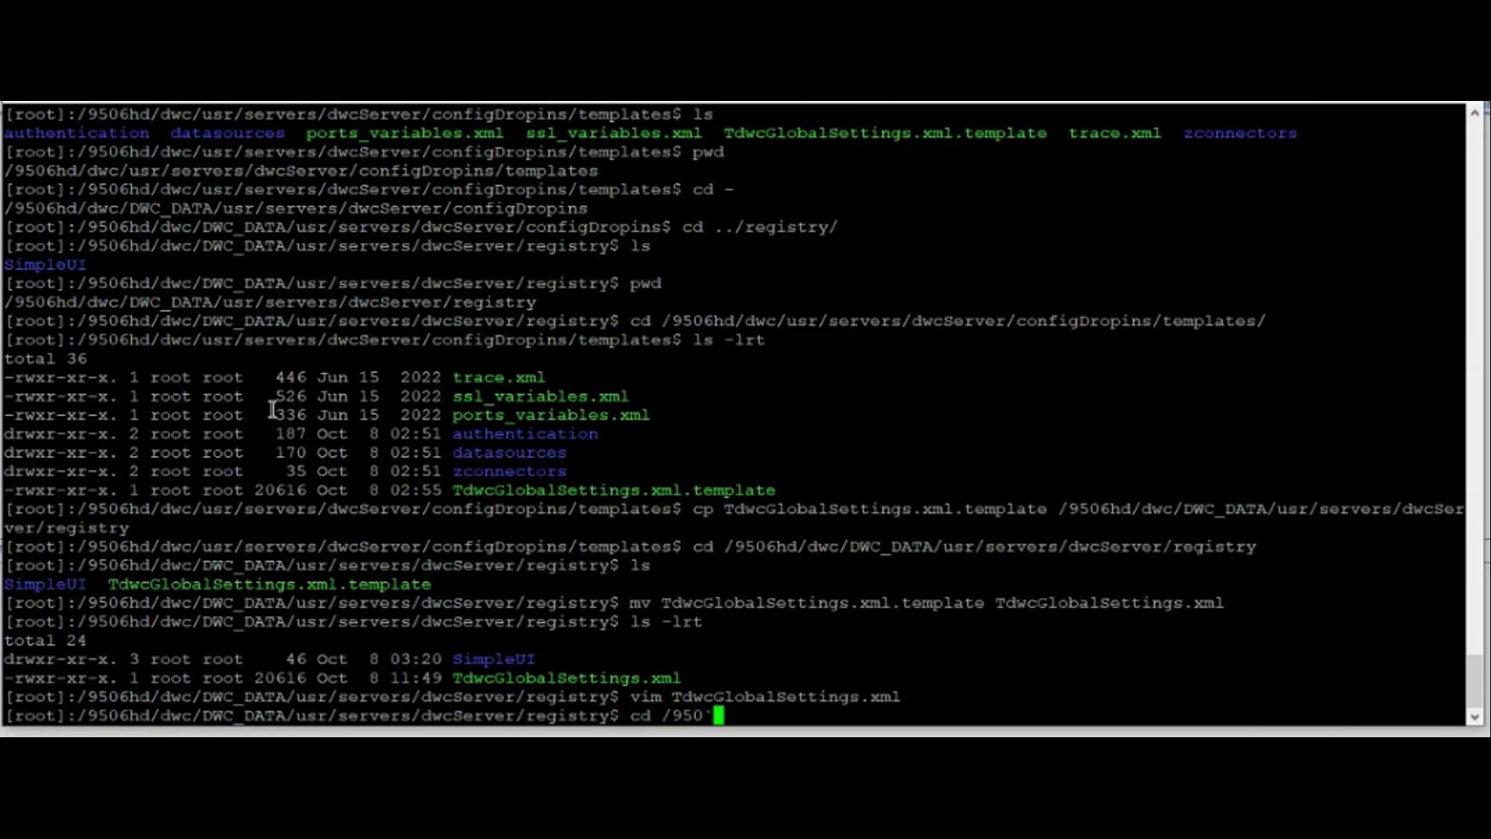
pyautogui.write('6hd/dwc/a')
pyautogui.press('Tab')
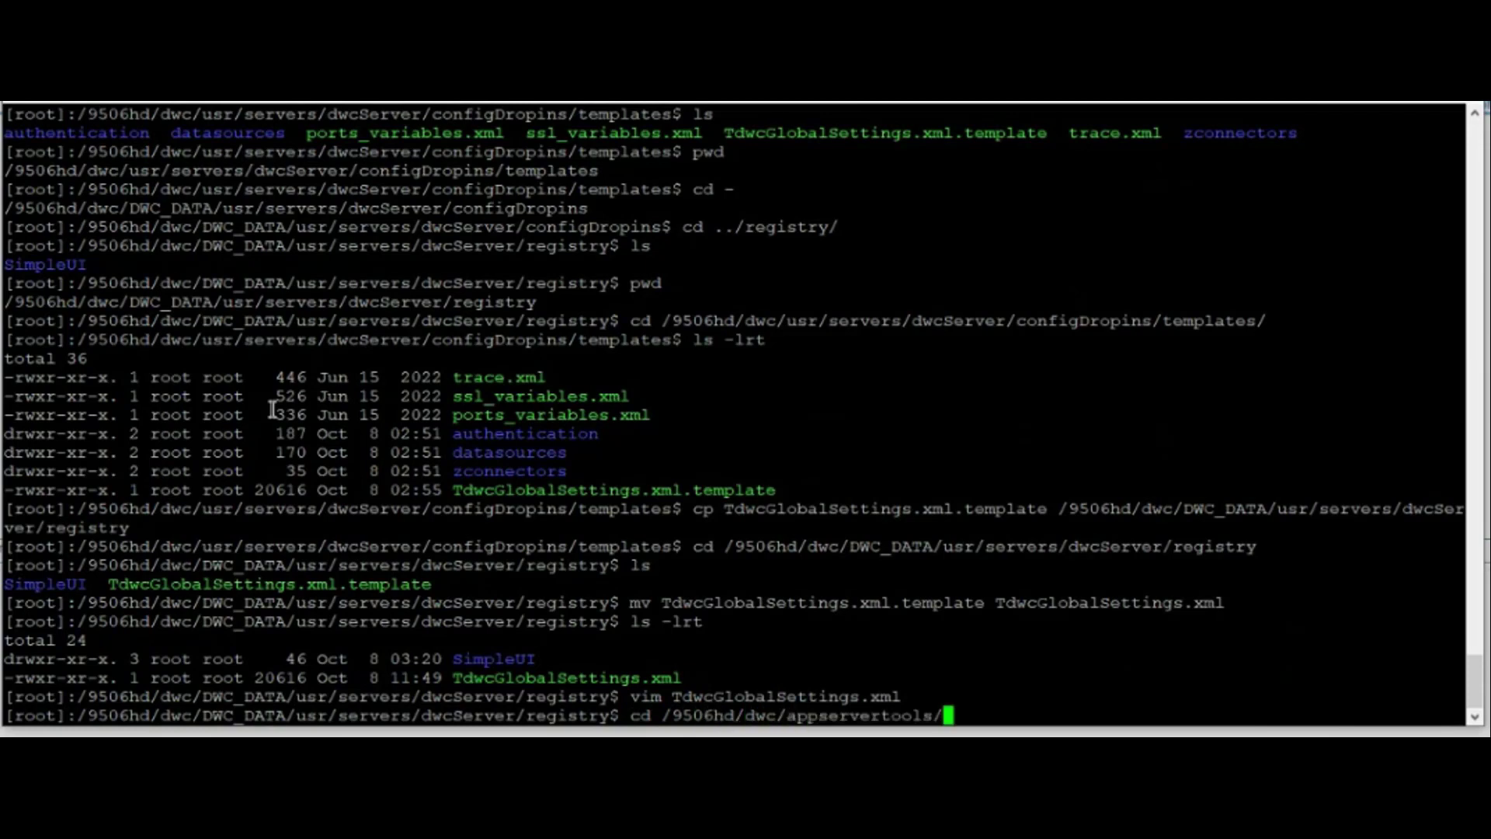
pyautogui.press('Return')
pyautogui.write('./stopAppServer.sh')
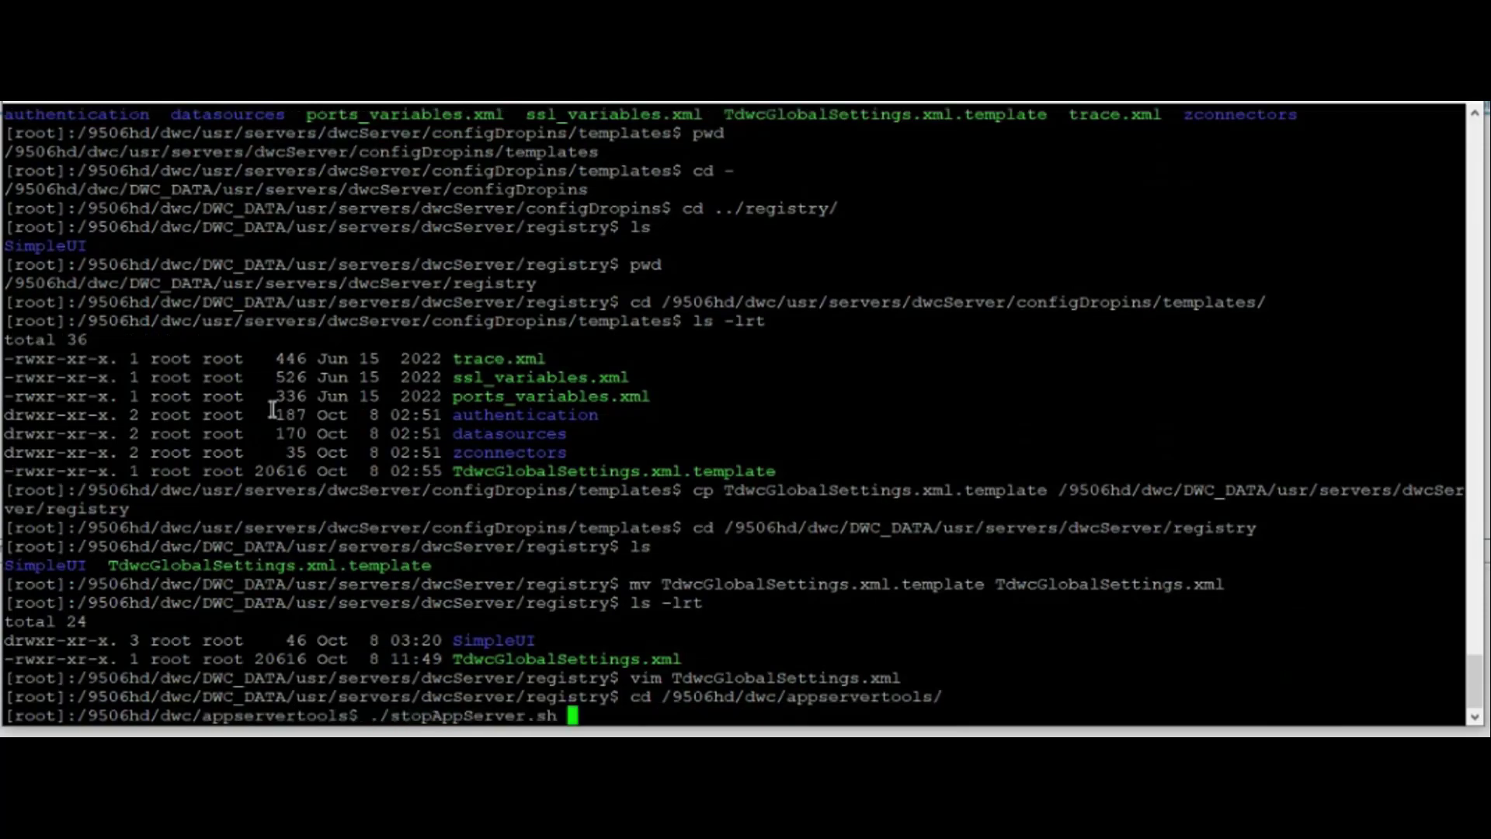
pyautogui.press('Return')
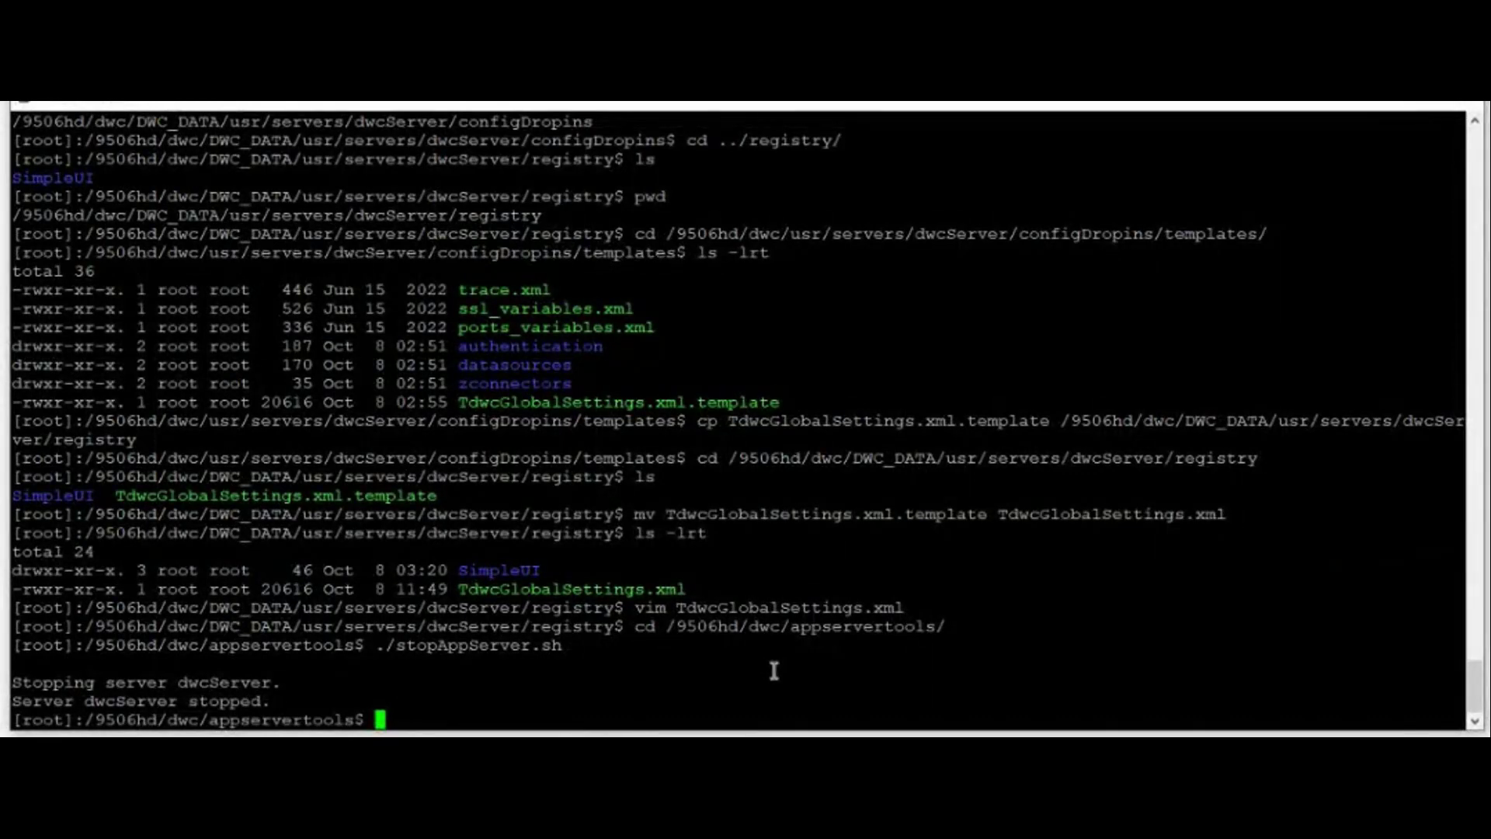
pyautogui.write('./startAppServer.sh')
pyautogui.press('Return')
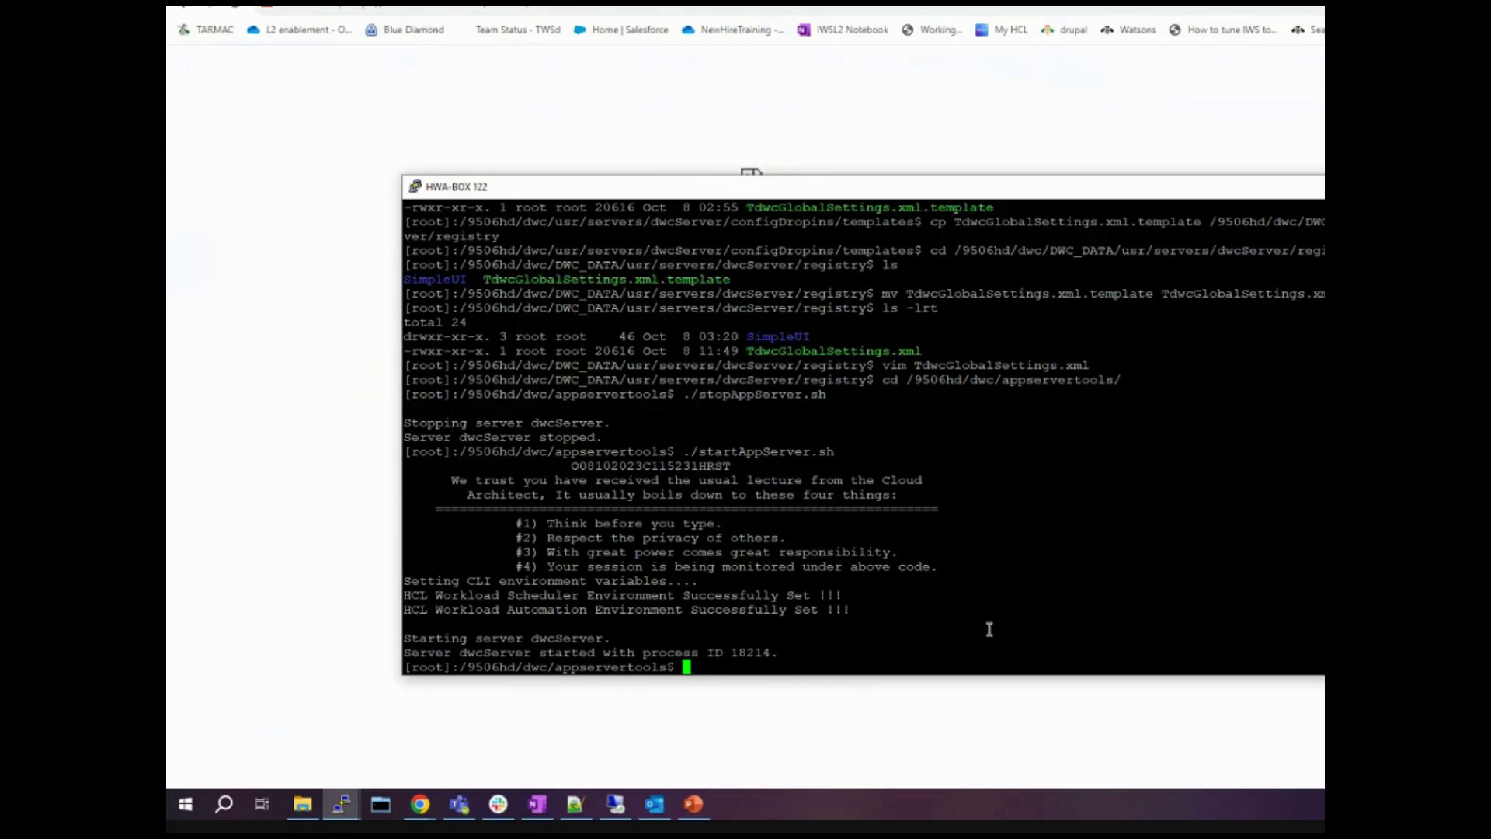
# - Log back into the console with the username and password, then open Monitoring & Reporting
pyautogui.click(240, 11)
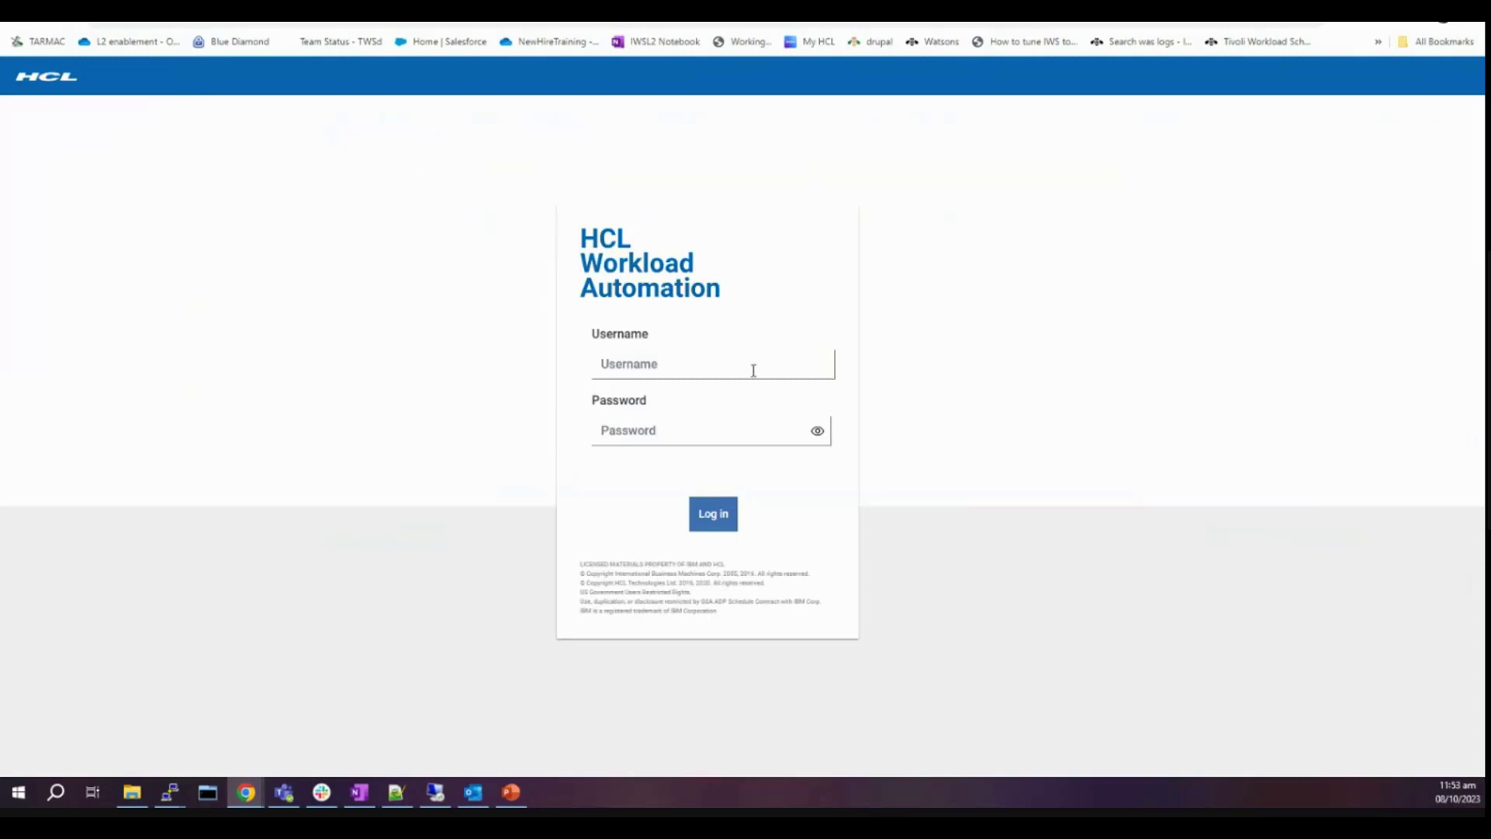
pyautogui.click(761, 370)
pyautogui.write('wa956h')
pyautogui.press('Tab')
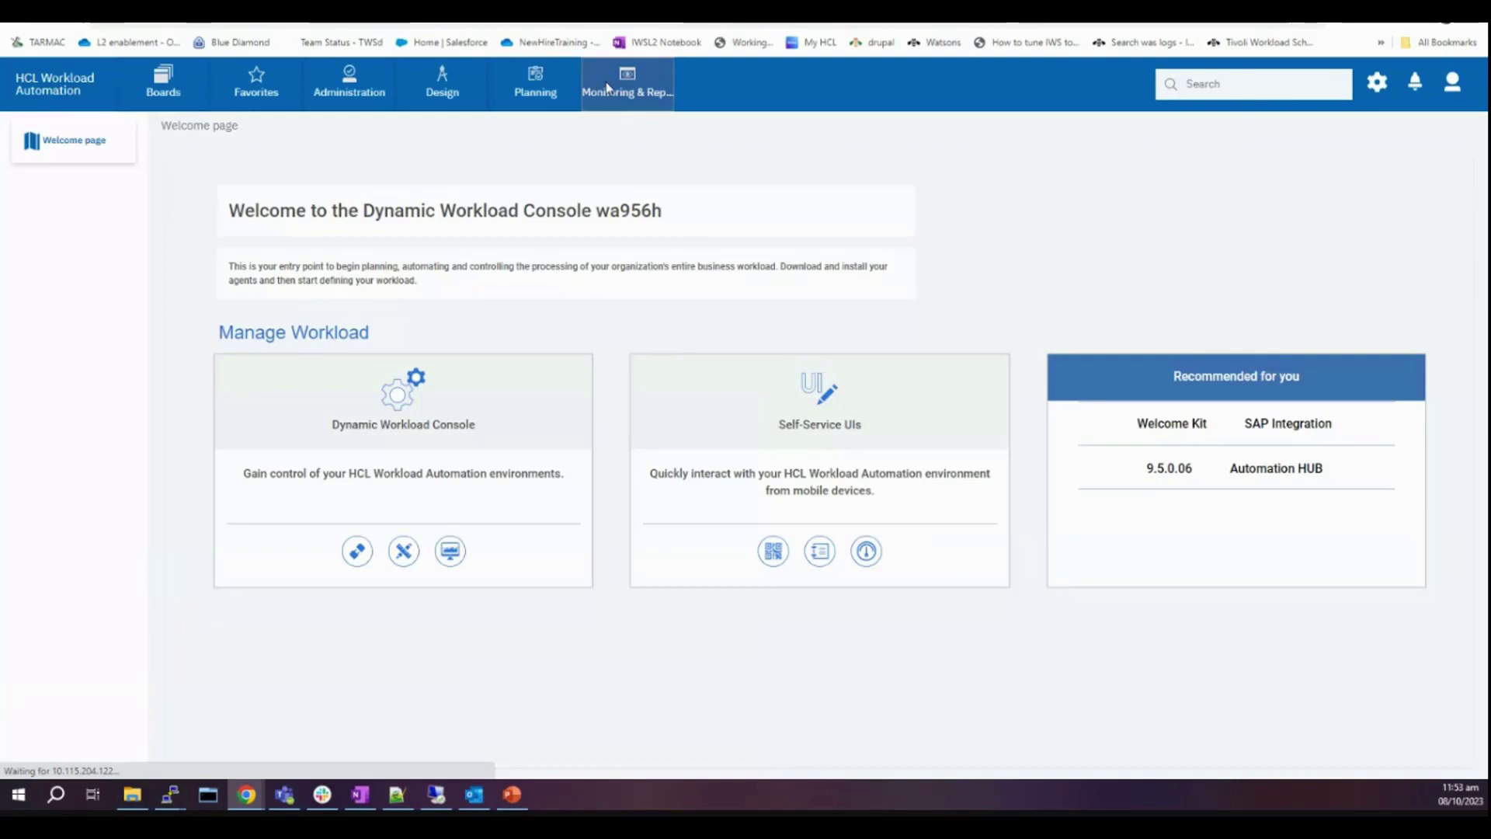
pyautogui.click(609, 83)
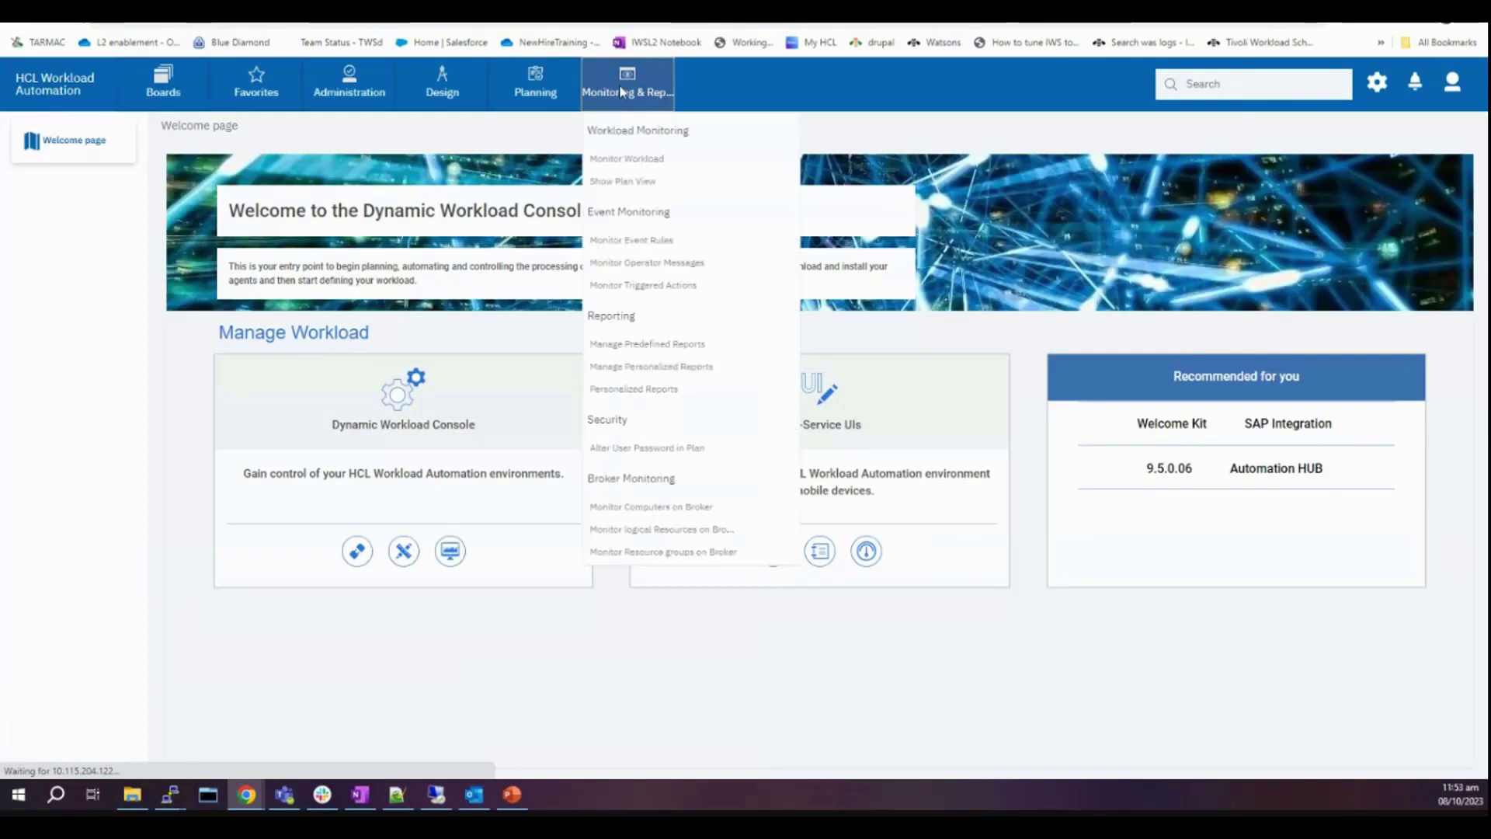
# - Create a Job Run History Report task from Manage Predefined Reports and view its Report Output Content
pyautogui.click(662, 348)
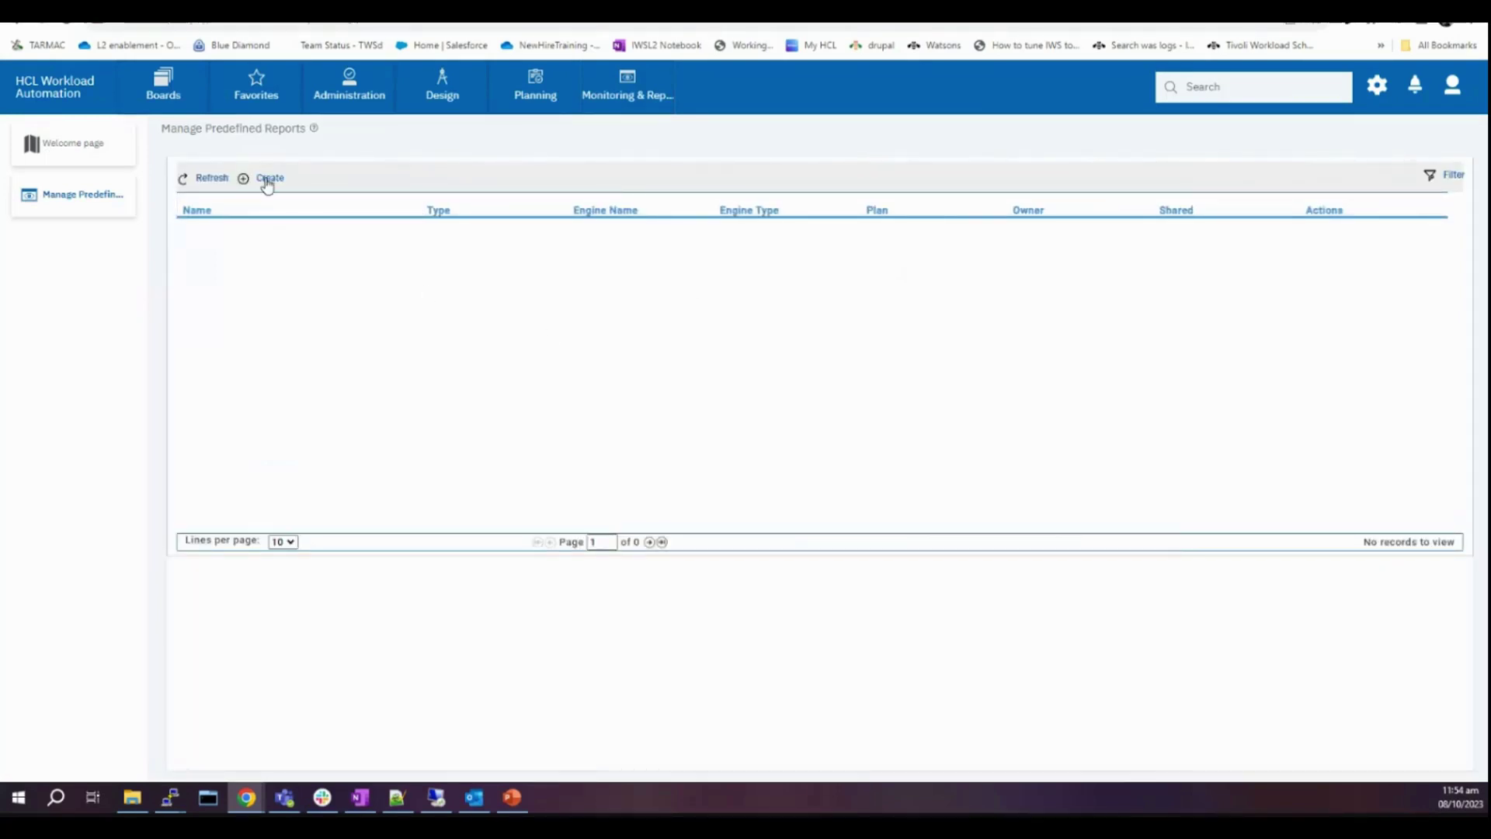
pyautogui.click(267, 180)
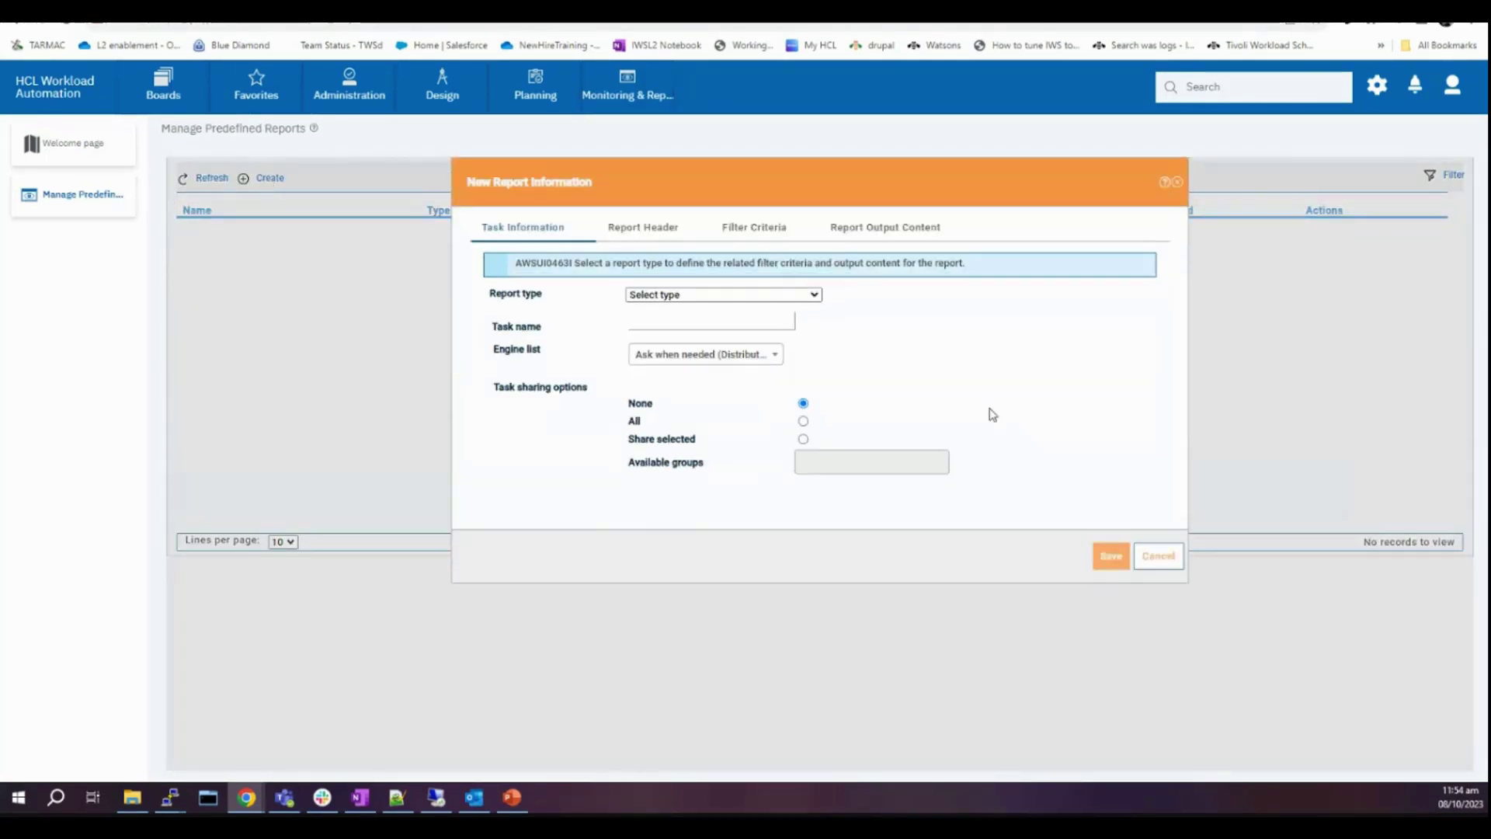
pyautogui.click(708, 297)
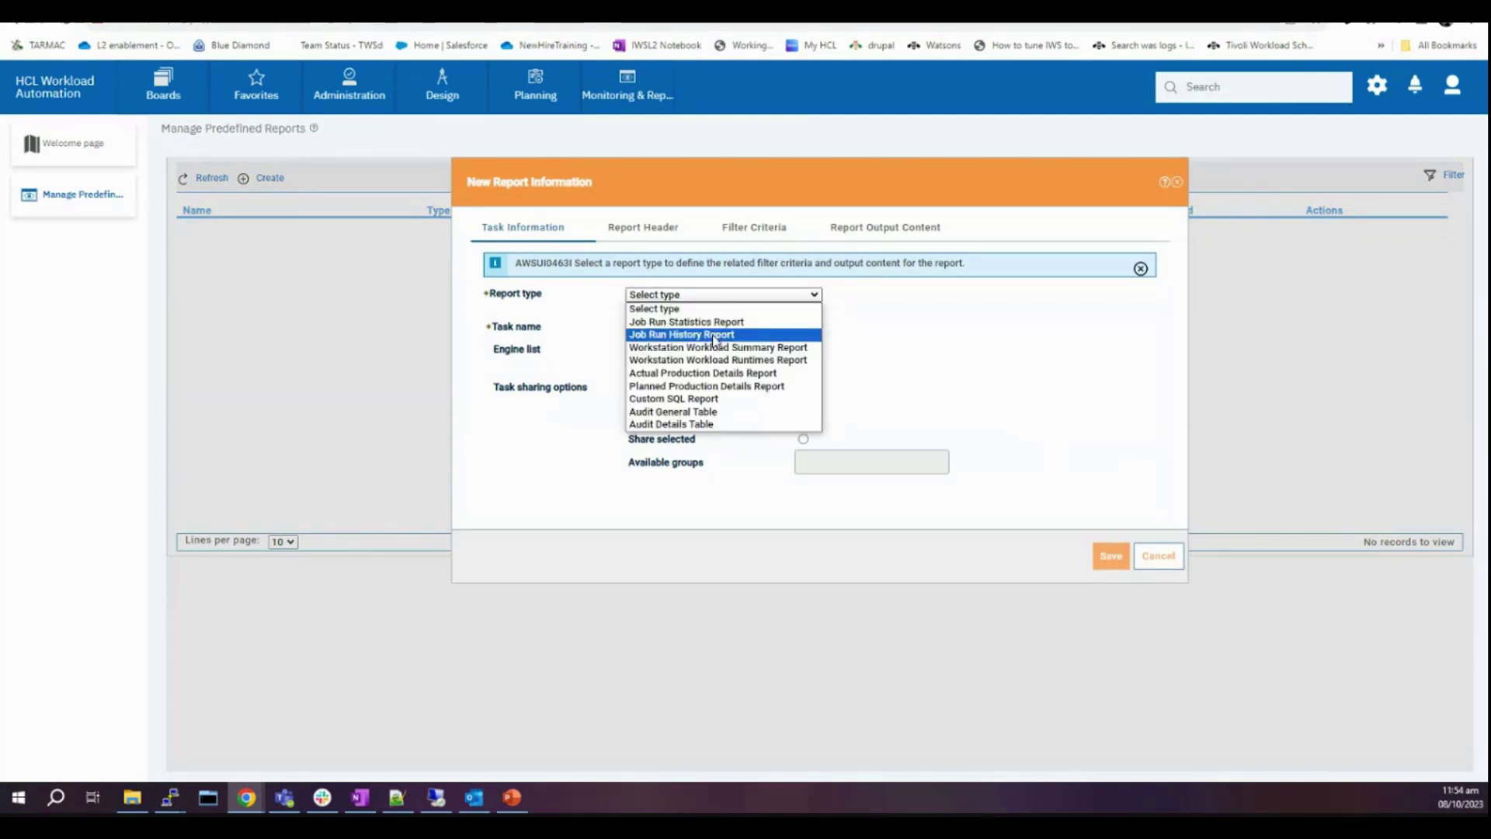
pyautogui.click(715, 336)
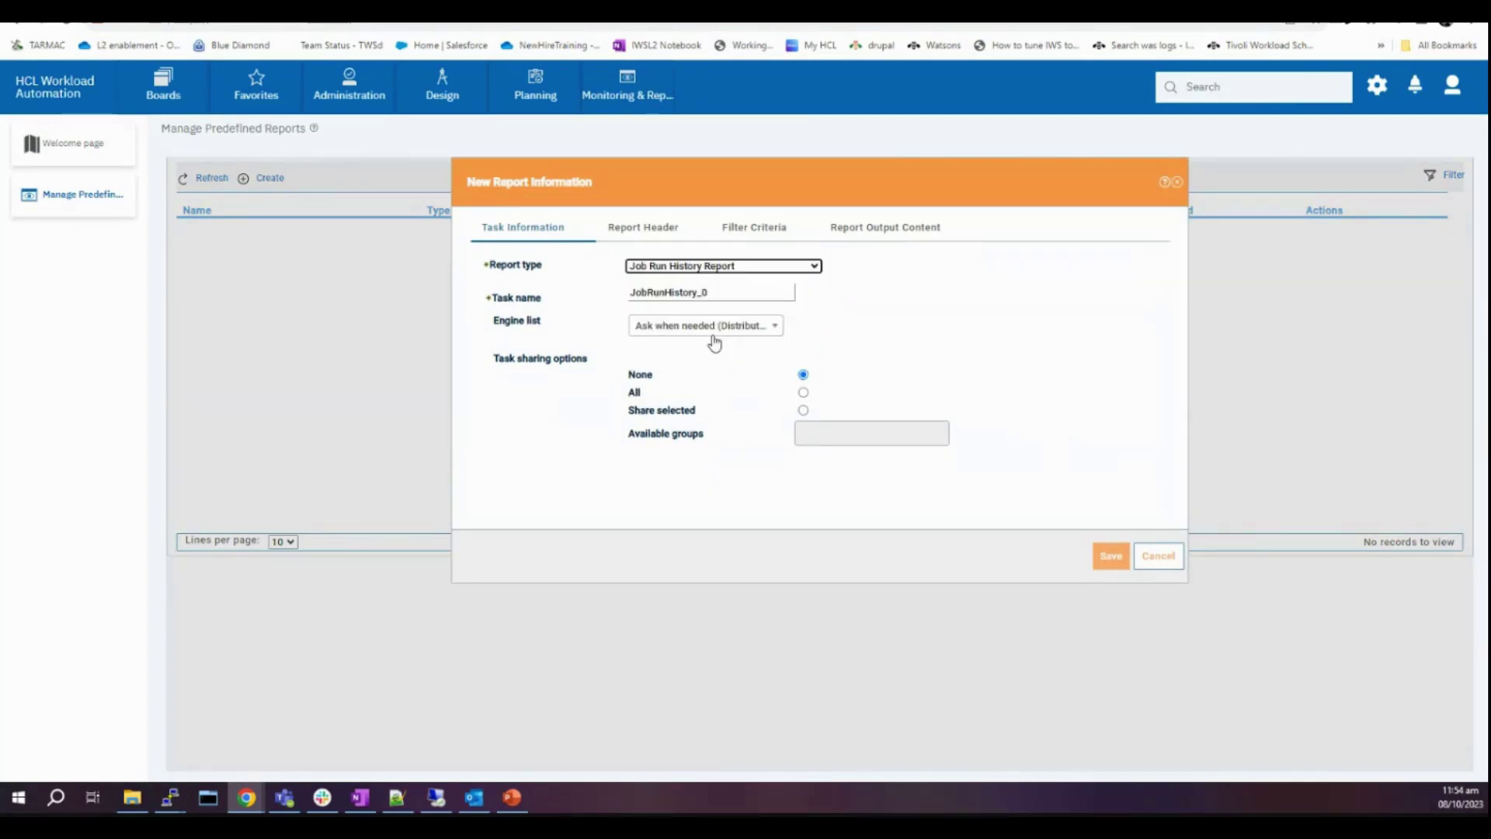
pyautogui.click(867, 226)
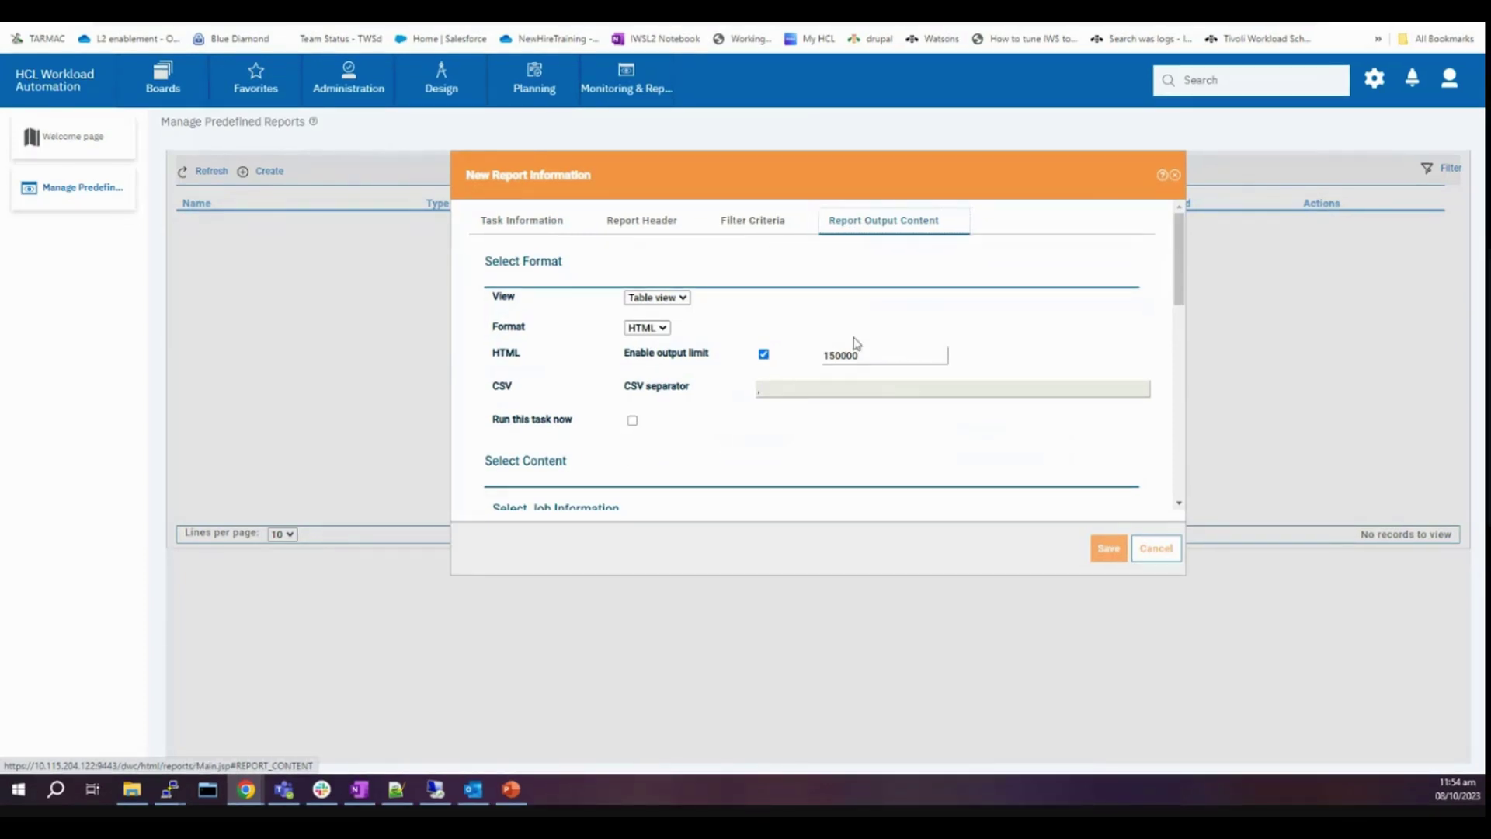
# - Switch the format to CSV and back to HTML, set the output limit to 20000, and save JobRunHistory_0
pyautogui.click(843, 355)
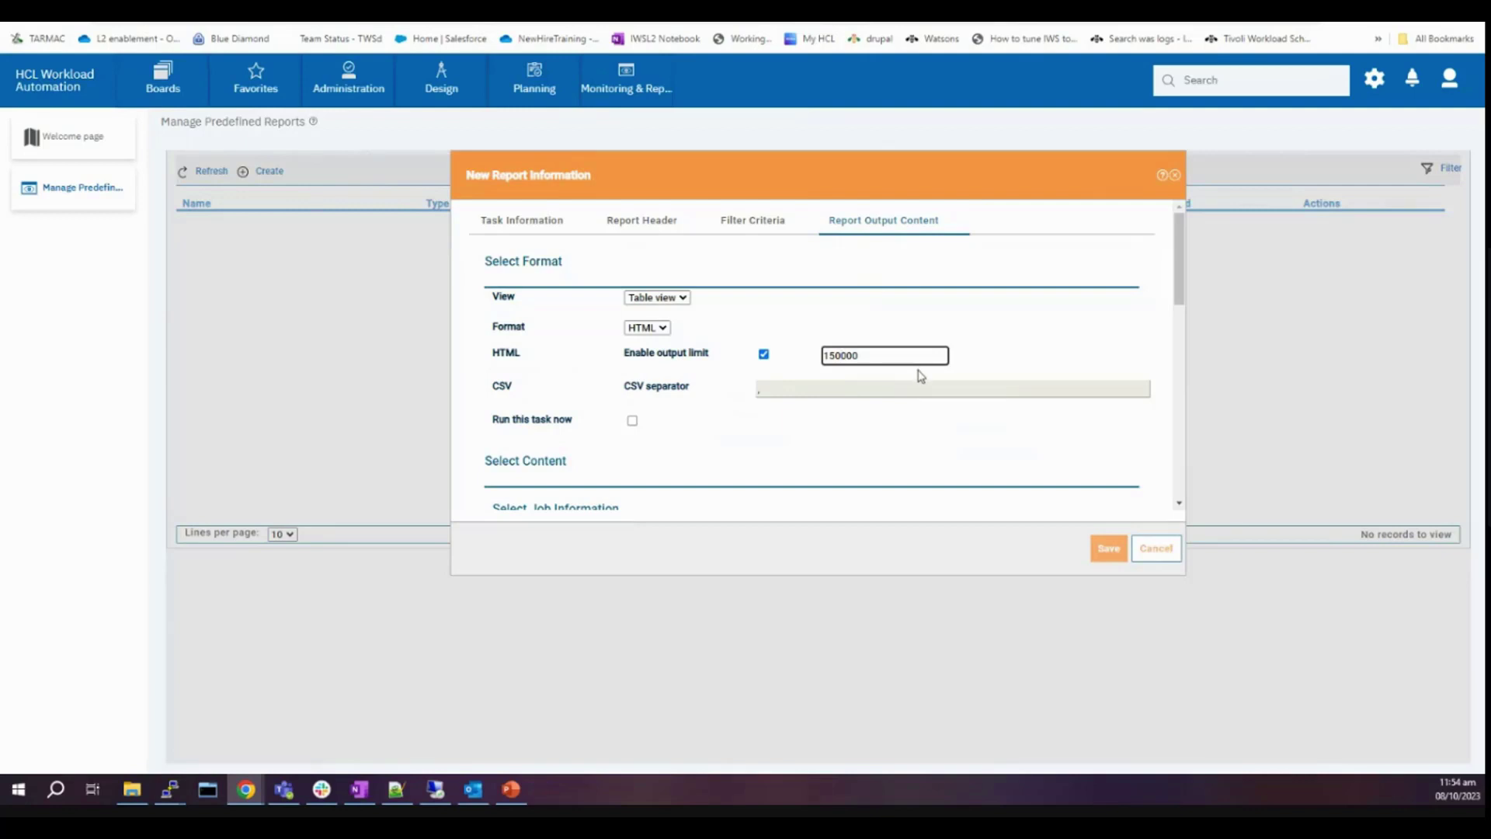
pyautogui.click(647, 327)
pyautogui.click(638, 355)
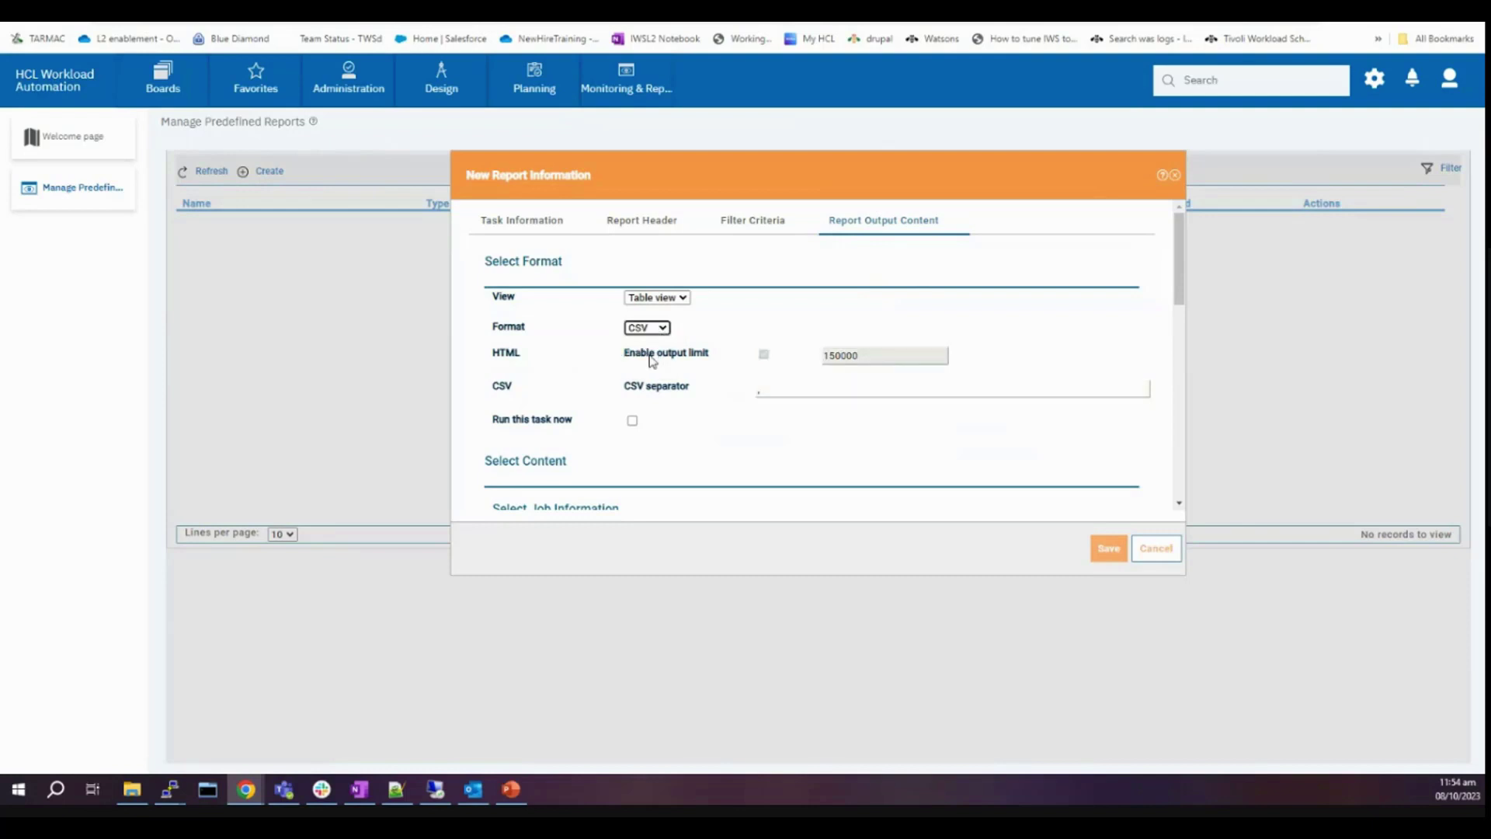
pyautogui.click(664, 328)
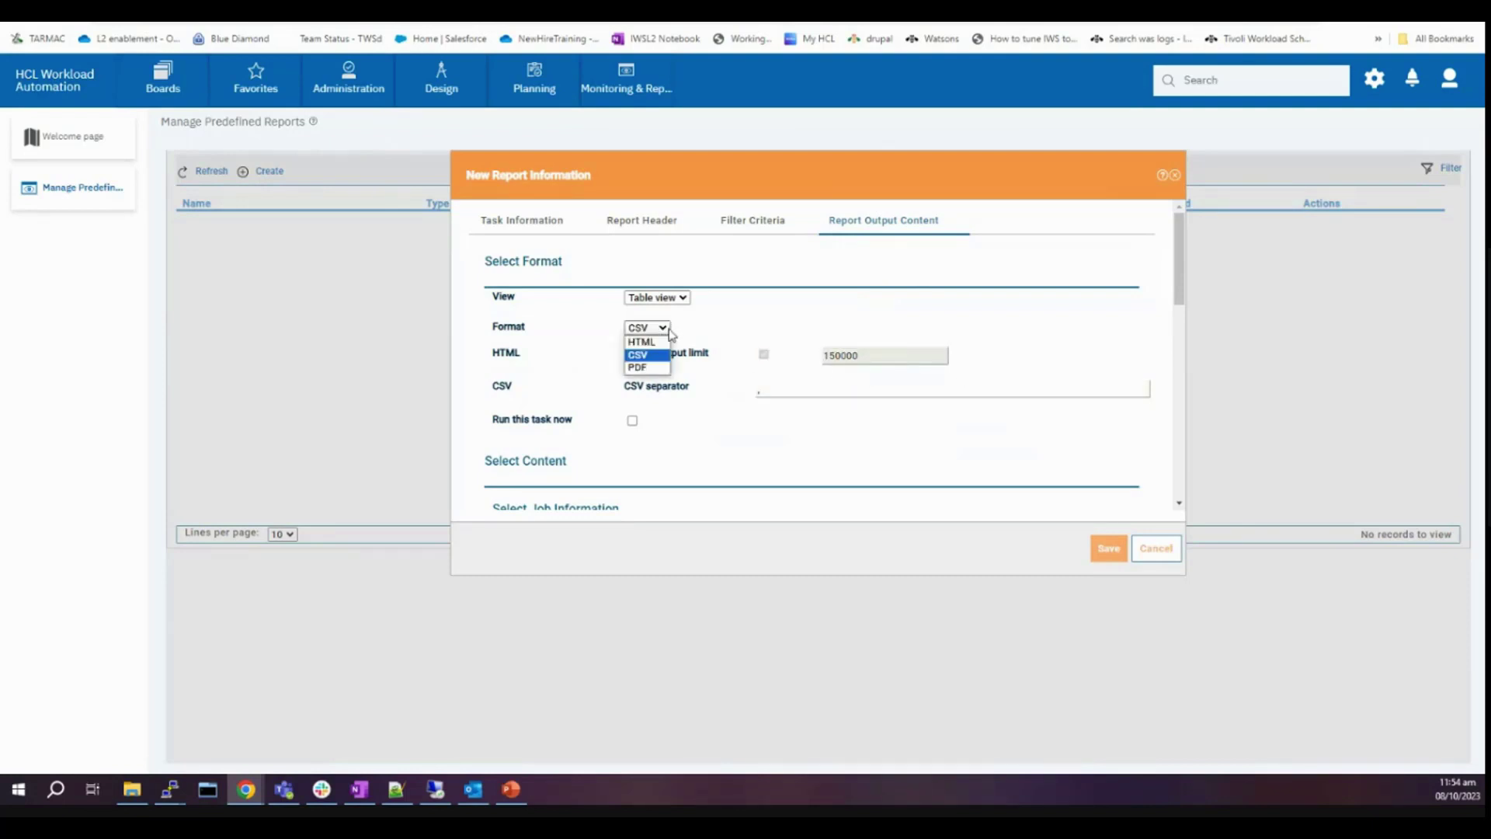
pyautogui.click(650, 341)
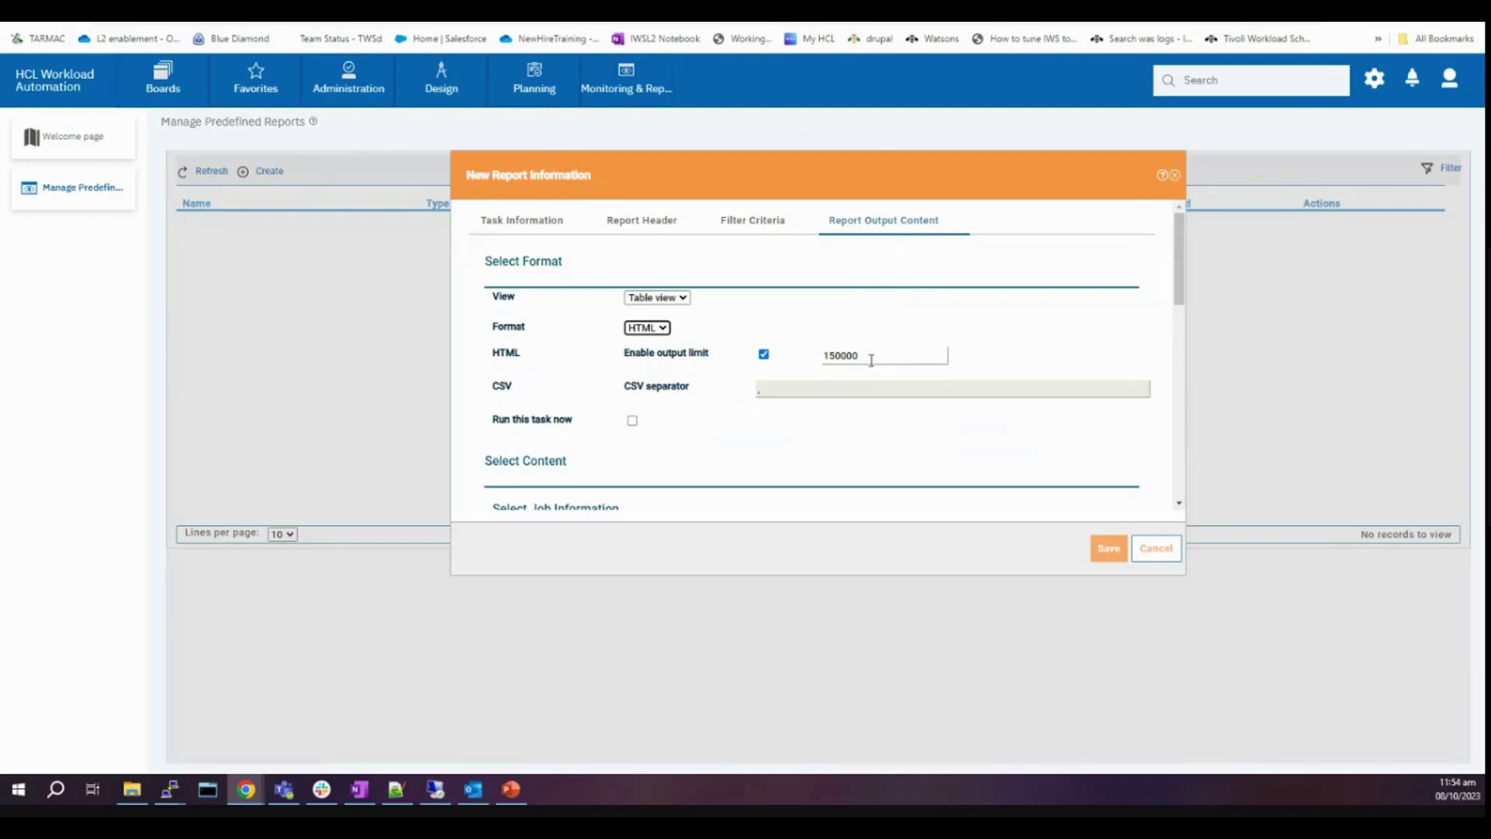
pyautogui.click(863, 359)
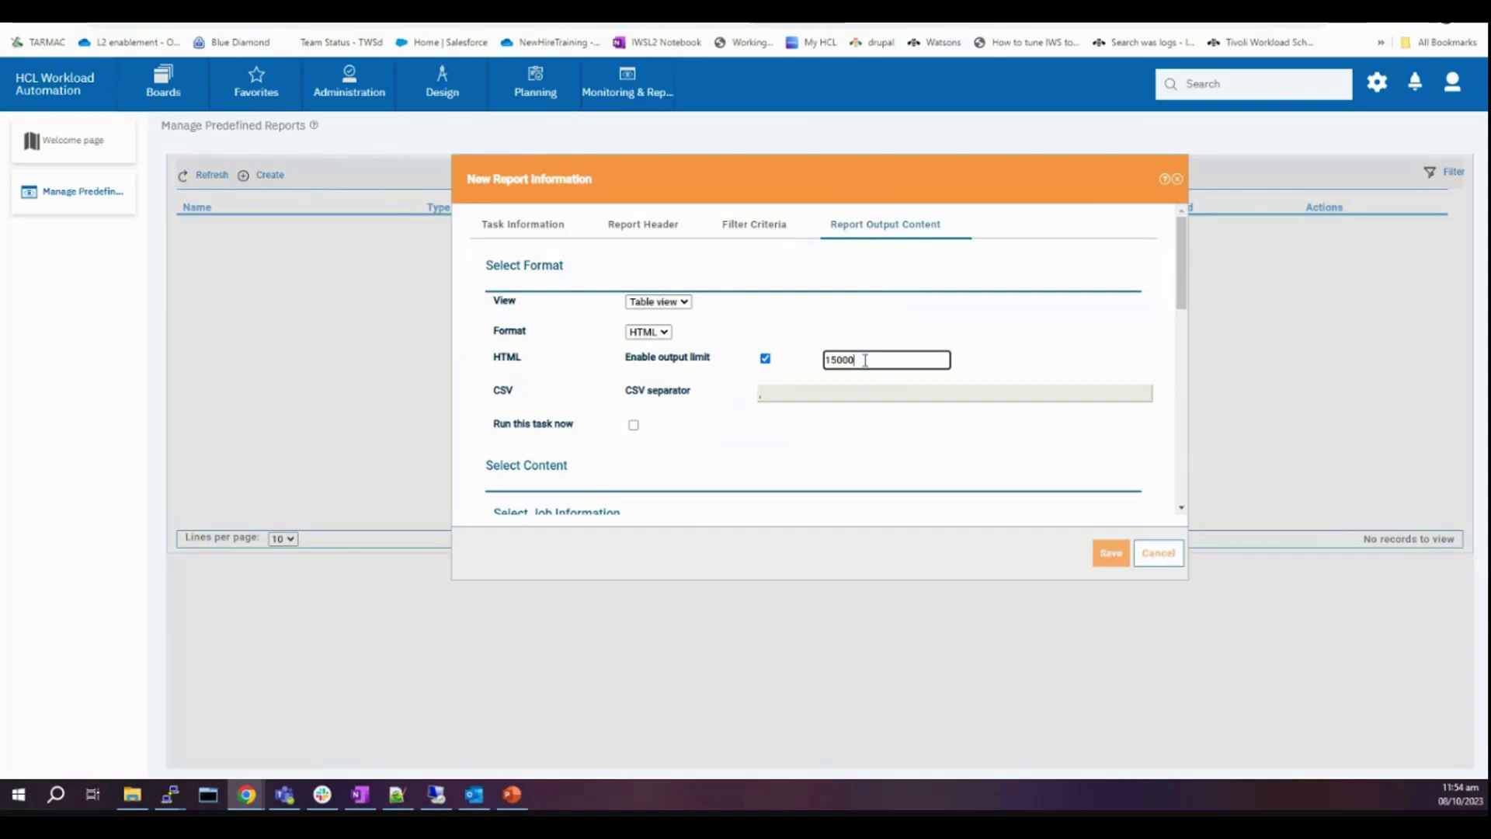
pyautogui.press('BackSpace')
pyautogui.press('BackSpace')
pyautogui.press('BackSpace')
pyautogui.press('BackSpace')
pyautogui.press('BackSpace')
pyautogui.write('2000')
pyautogui.click(1107, 561)
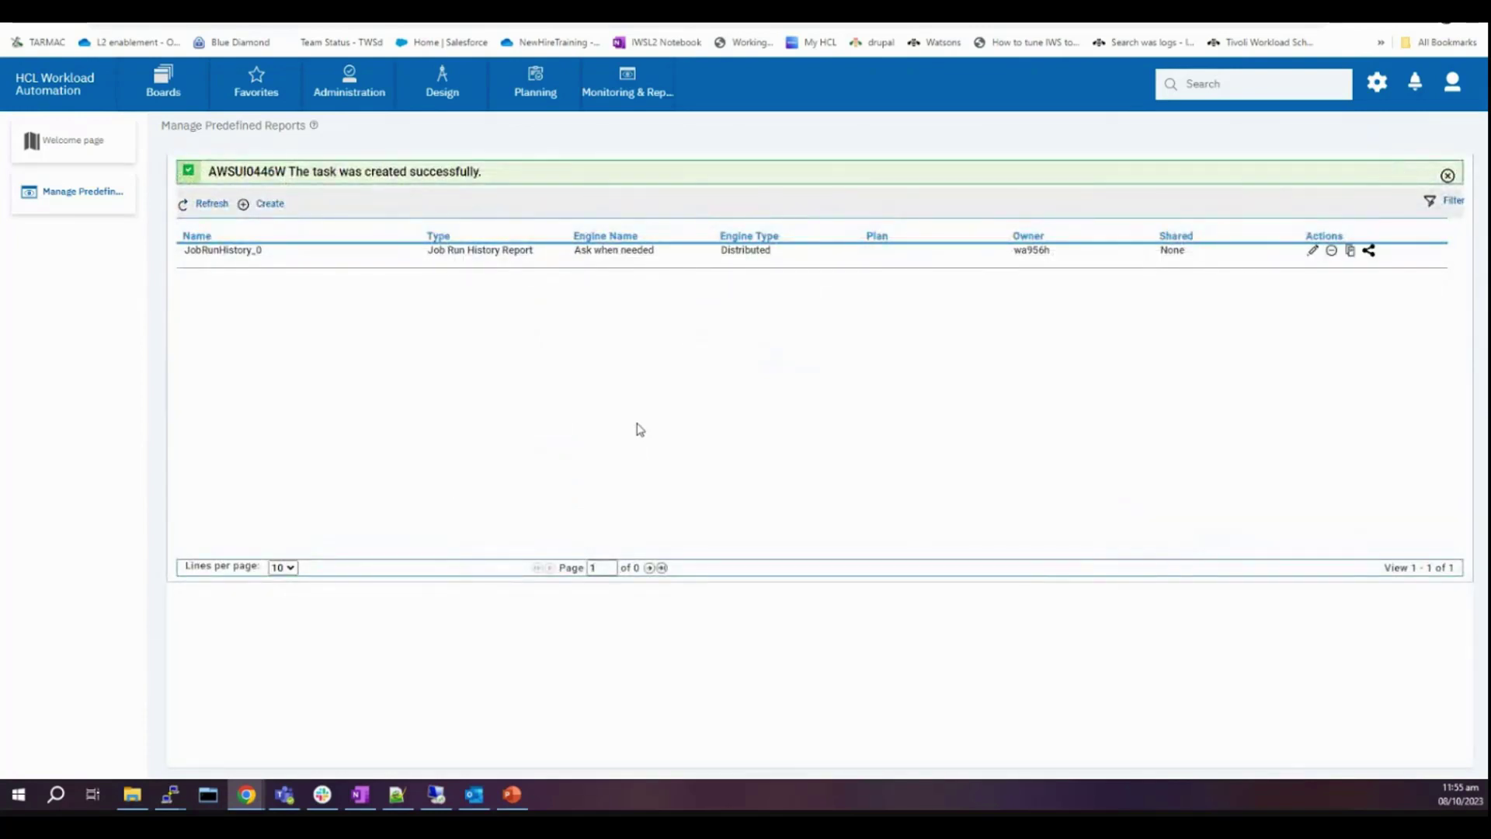
# - Edit JobRunHistory_0 to raise its HTML output limit to 150000, save, and reopen it for editing
pyautogui.click(528, 262)
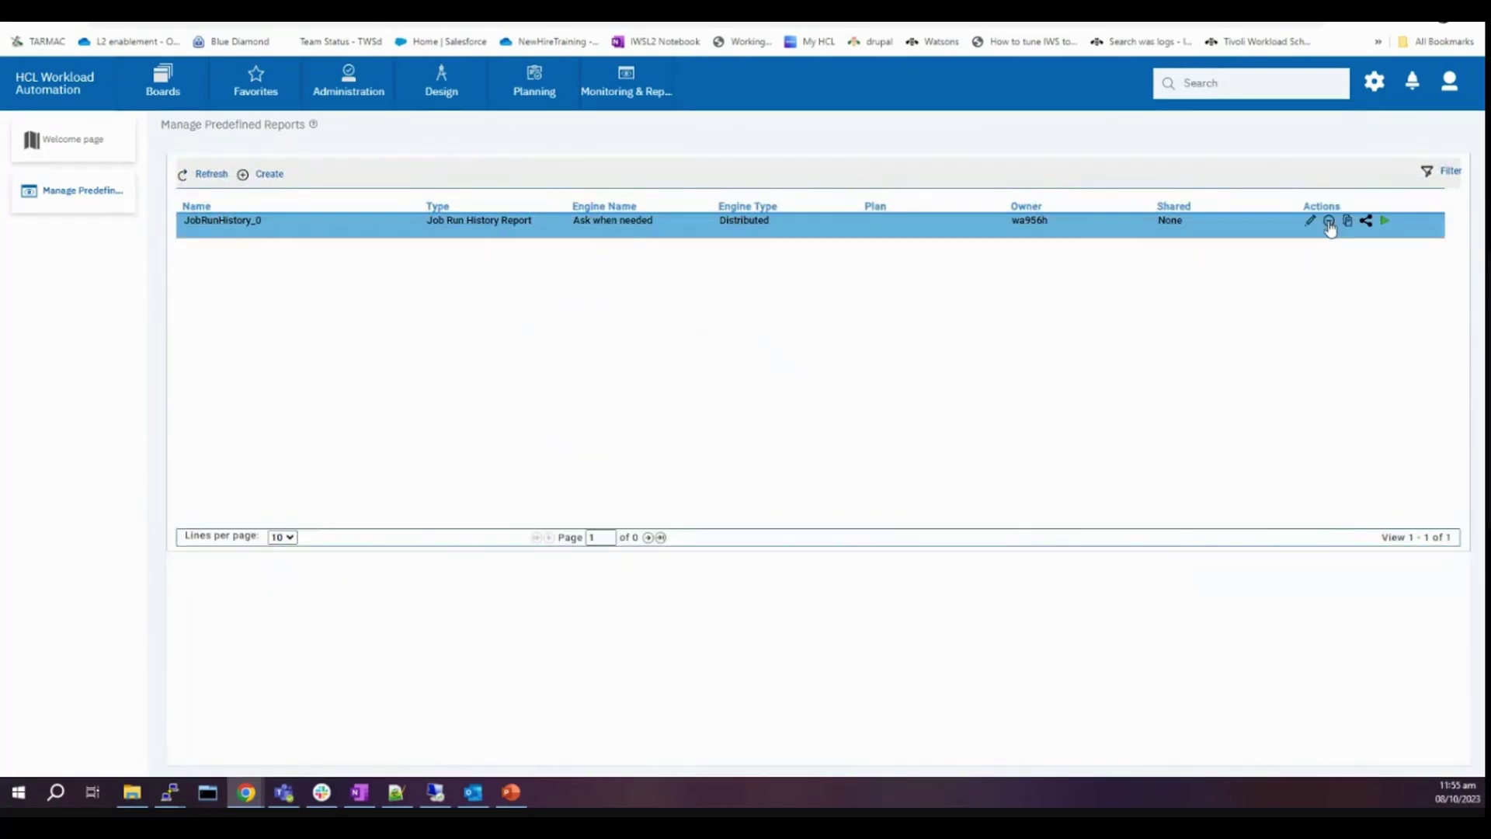
pyautogui.click(1310, 223)
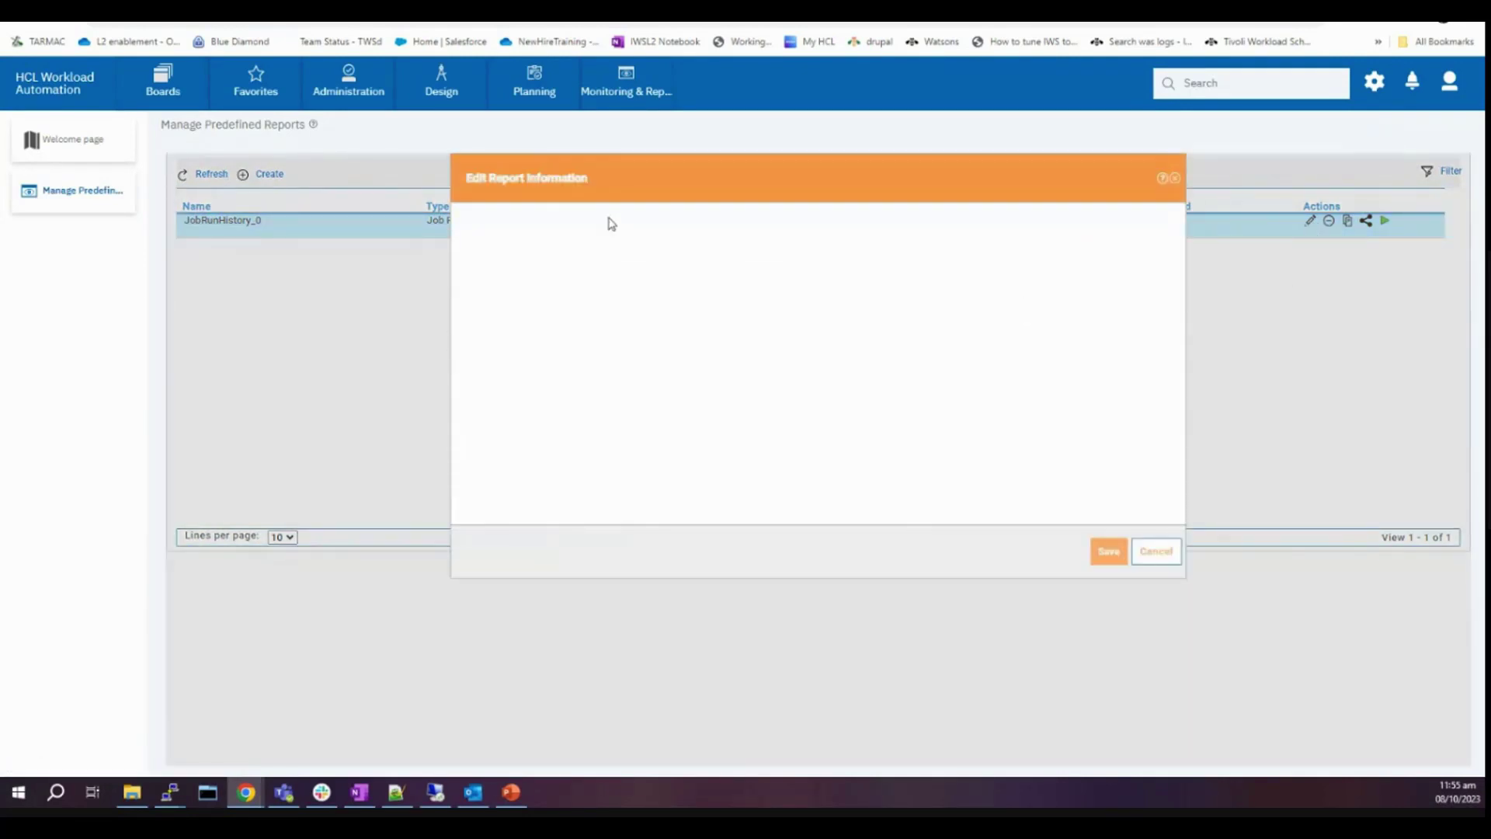
pyautogui.click(901, 227)
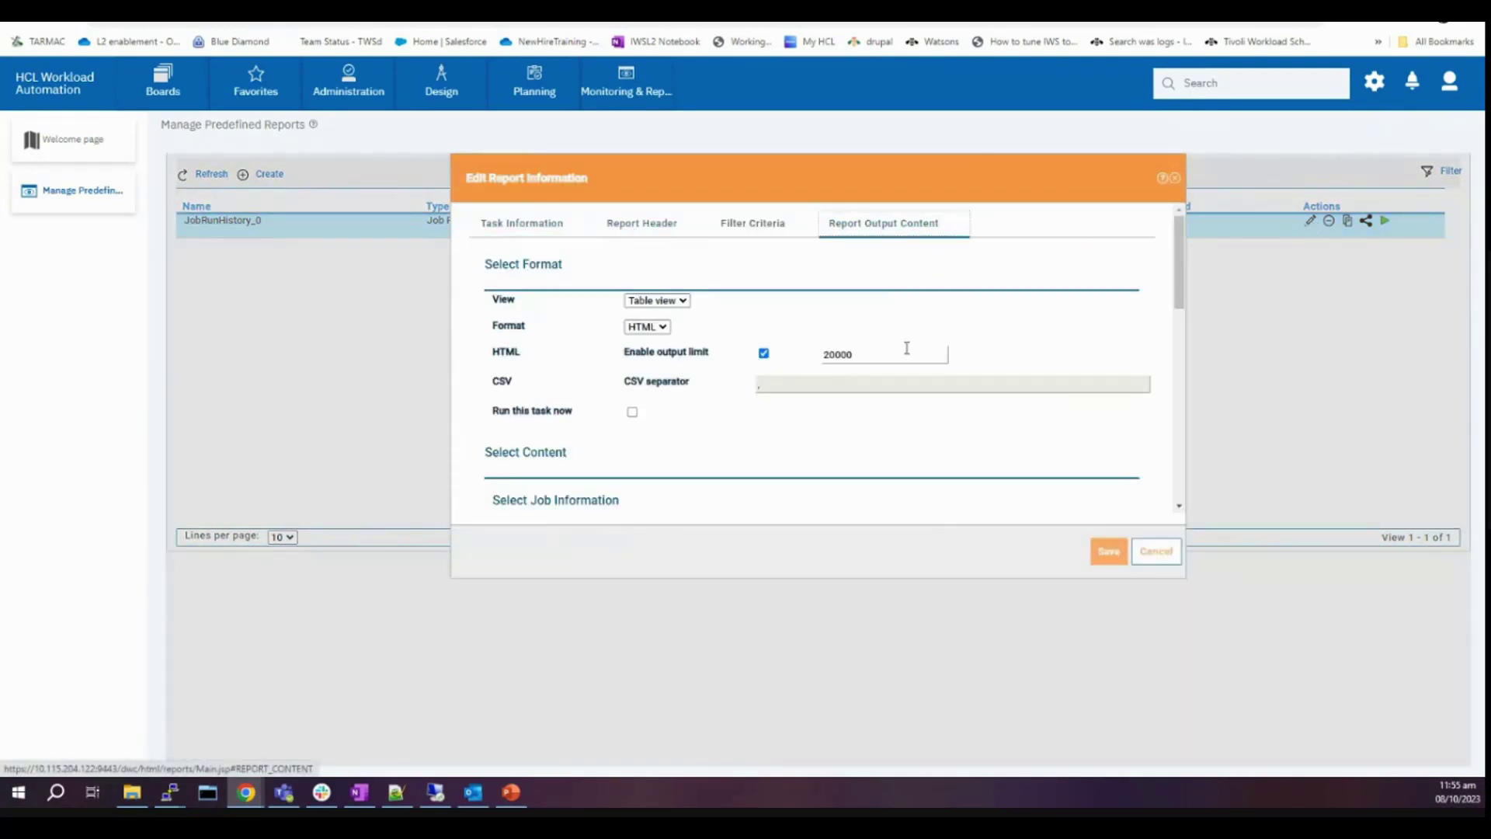
pyautogui.moveTo(890, 353); pyautogui.dragTo(735, 361)
pyautogui.write('15')
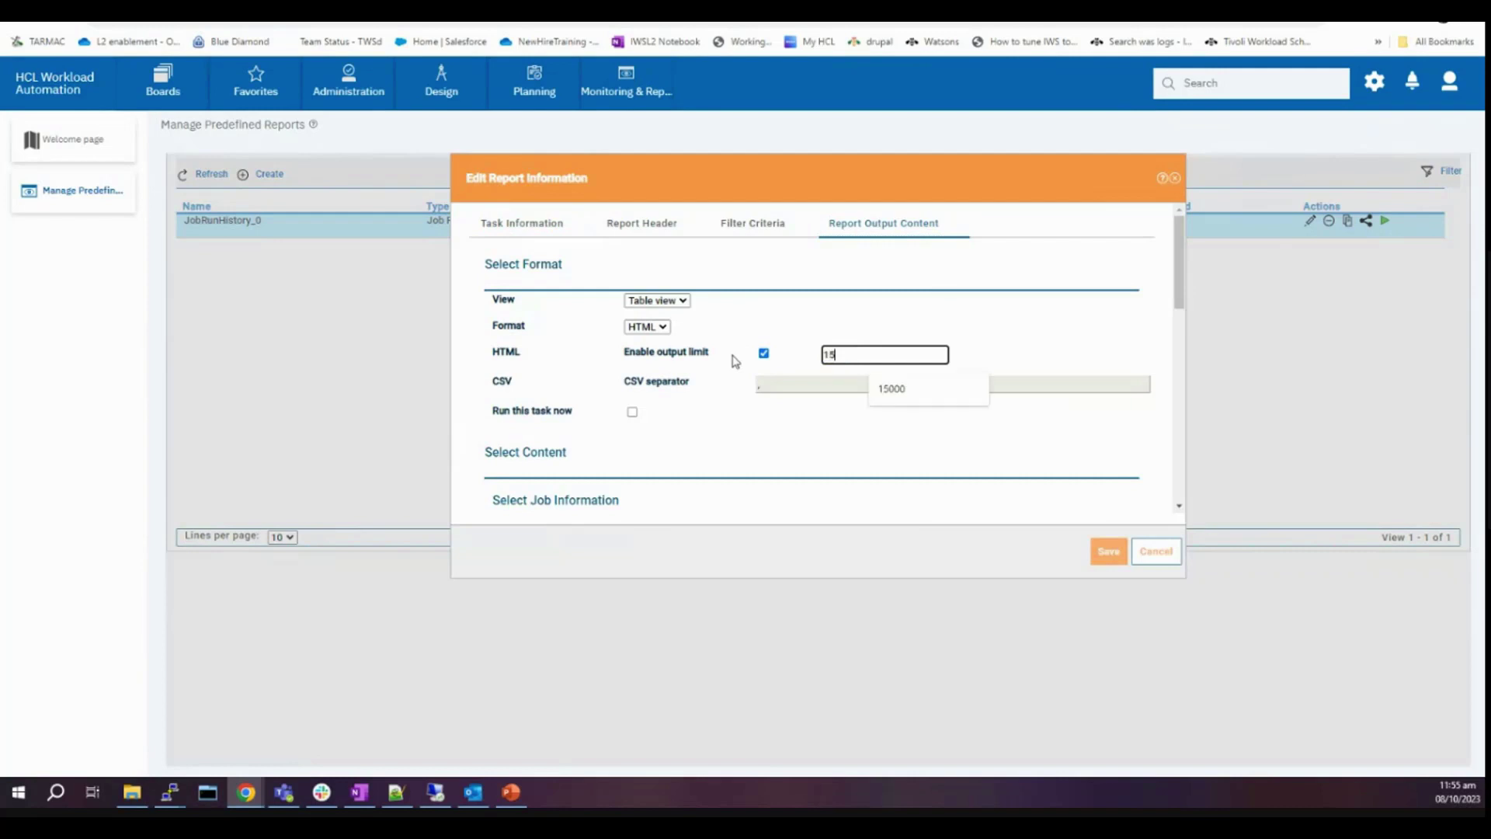
pyautogui.write('0000')
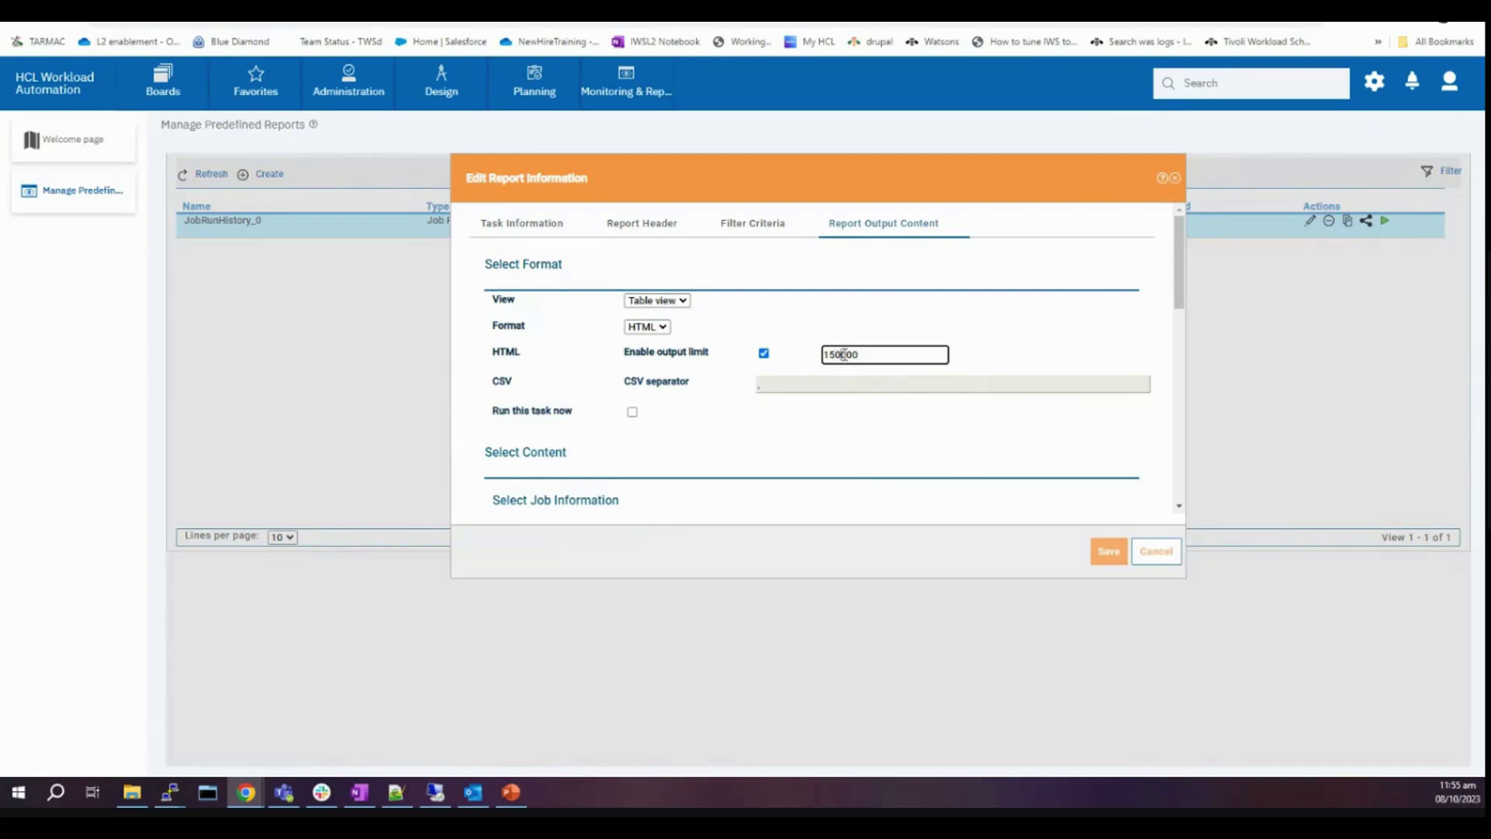
pyautogui.click(1110, 555)
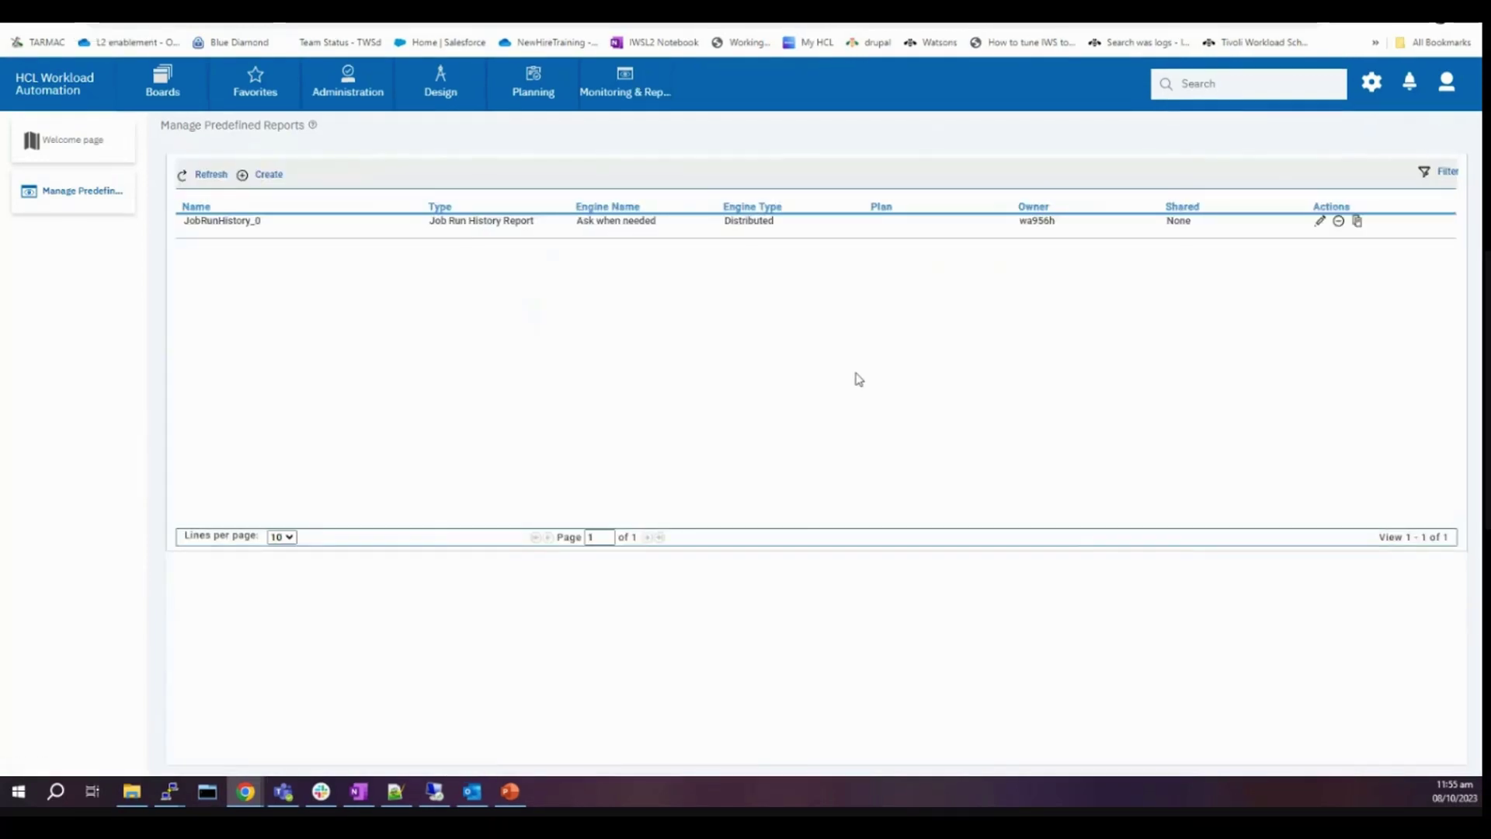
pyautogui.click(1306, 232)
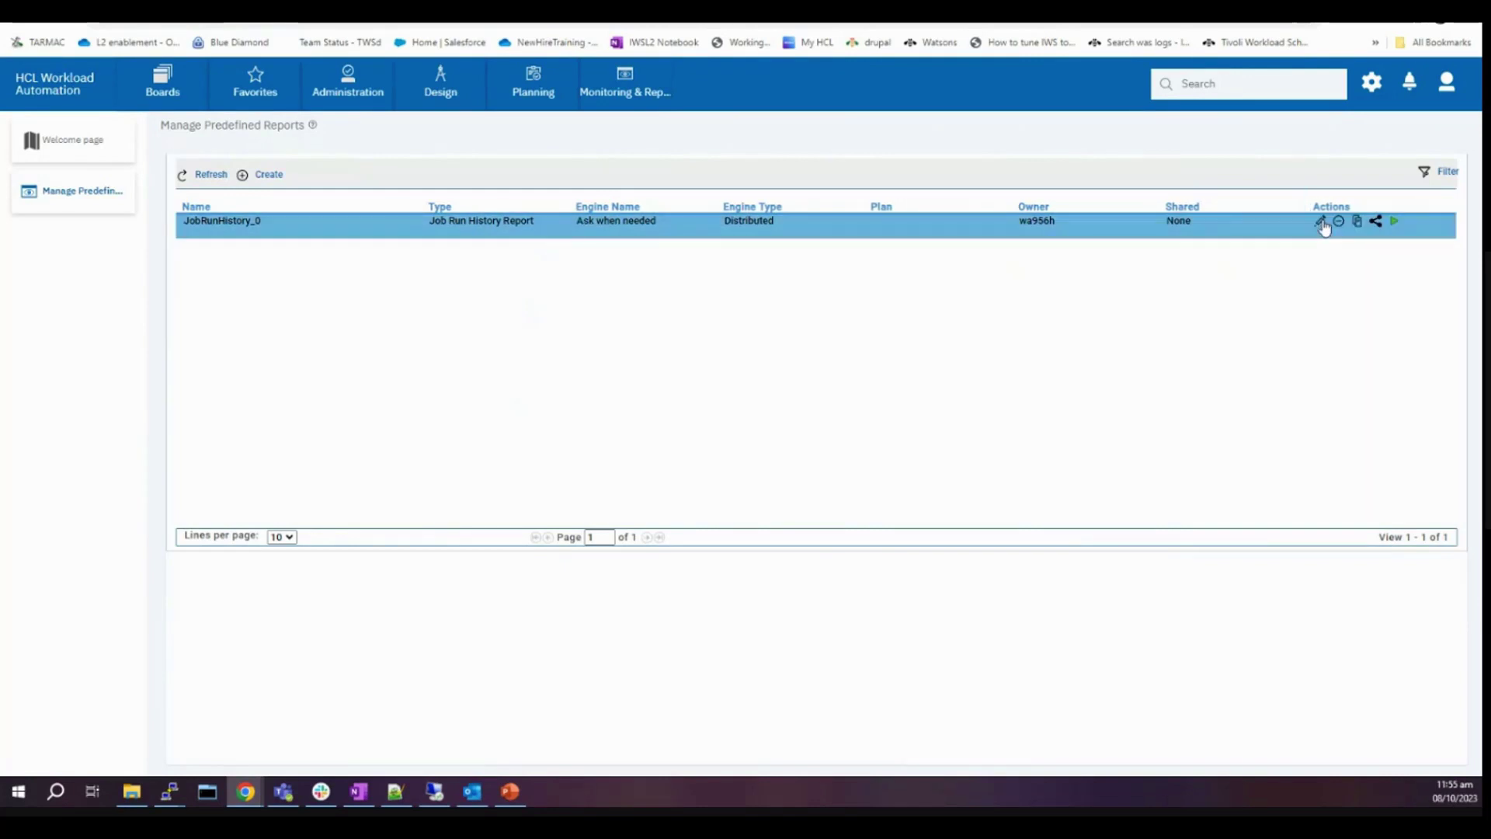
pyautogui.click(1321, 224)
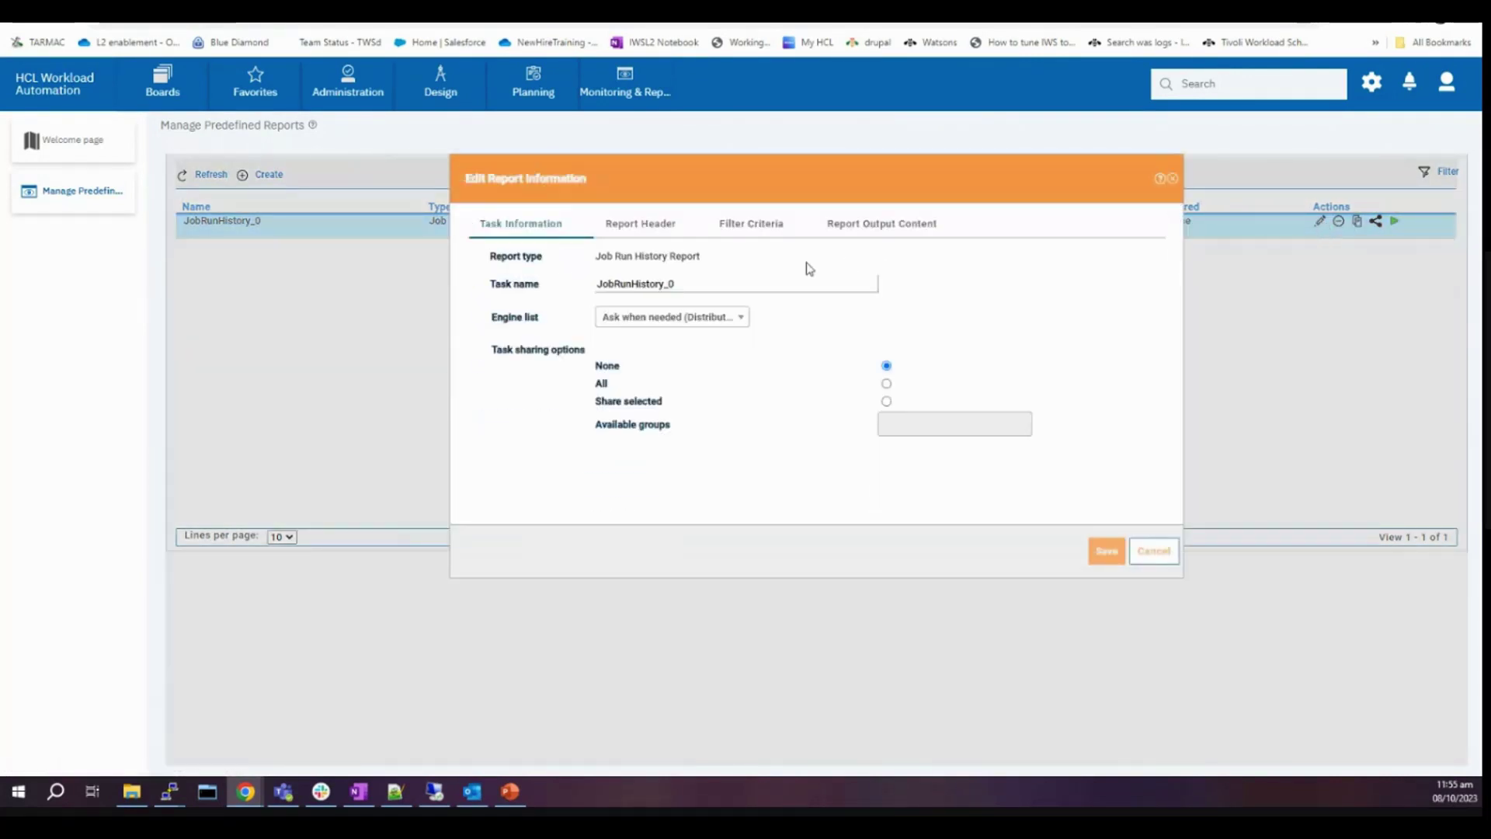